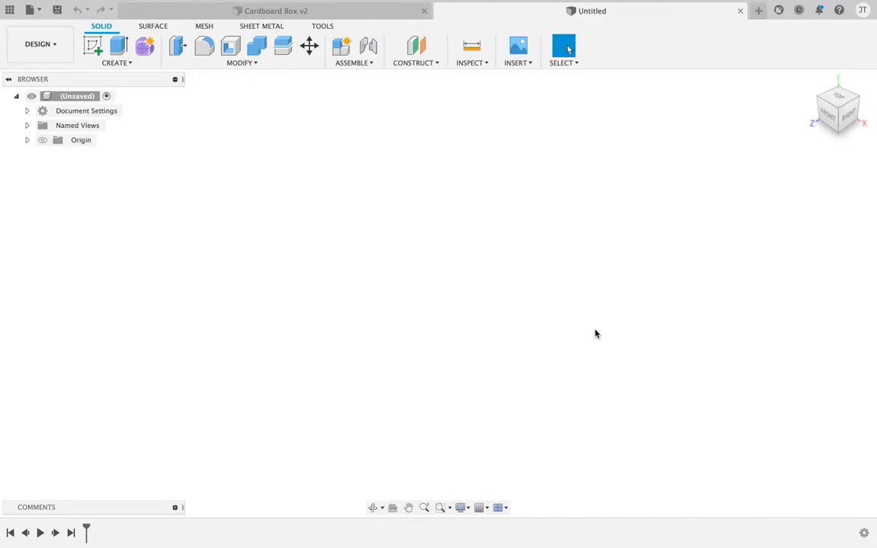
- Switch to the web browser and look through the image results for cardboard finger joint boxes, previewing several joint designs
key("ctrl+Left")
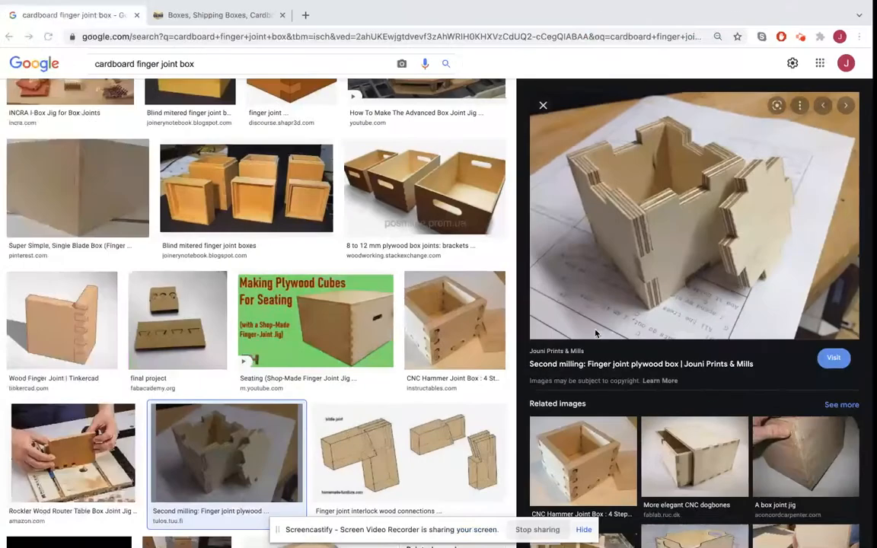
scroll(205, 116, "up", 6)
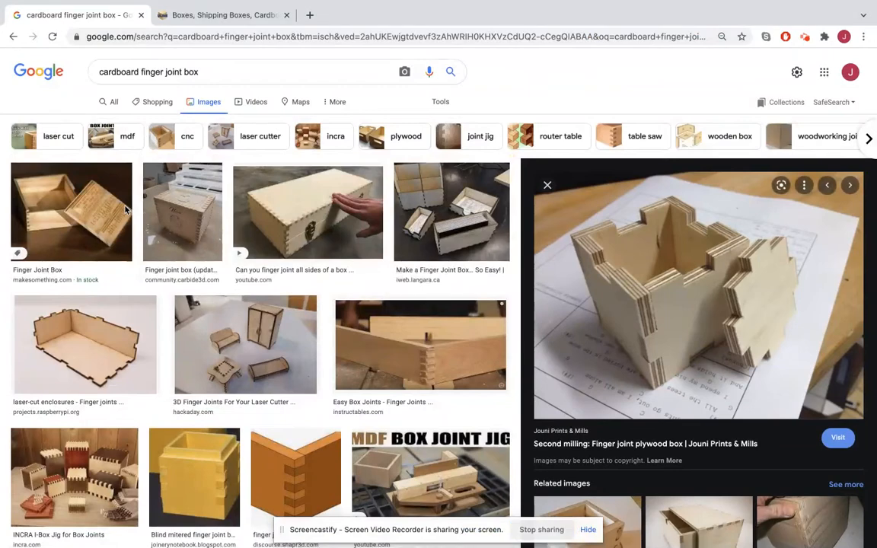
left_click(91, 221)
key("Right")
key("Right")
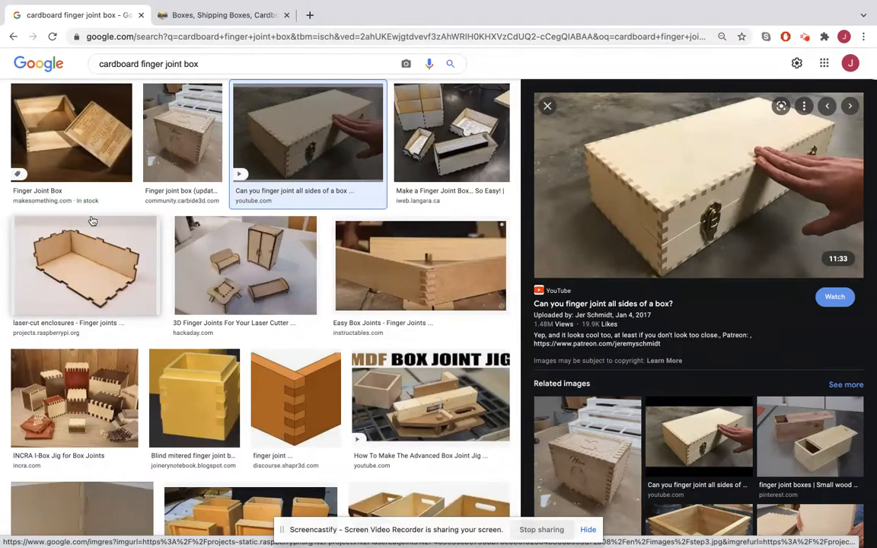
key("Right")
key("Right")
key("Right")
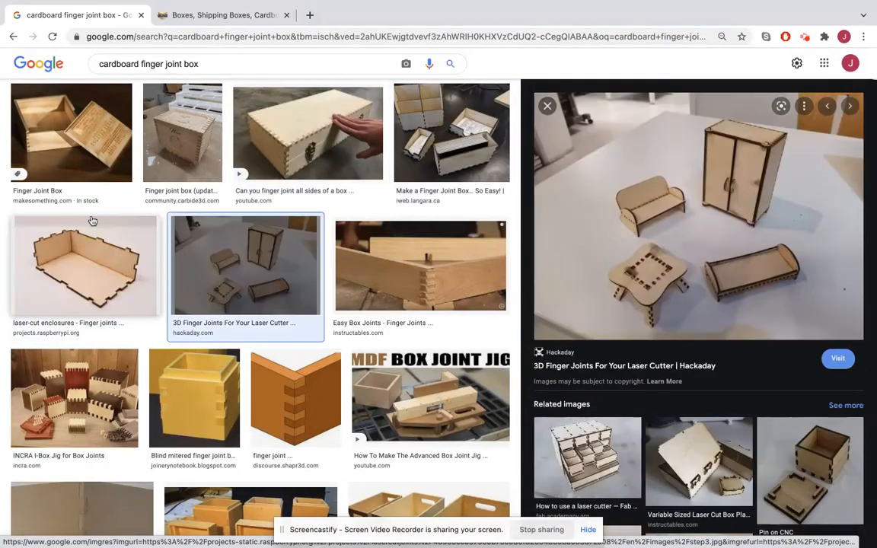
left_click(92, 220)
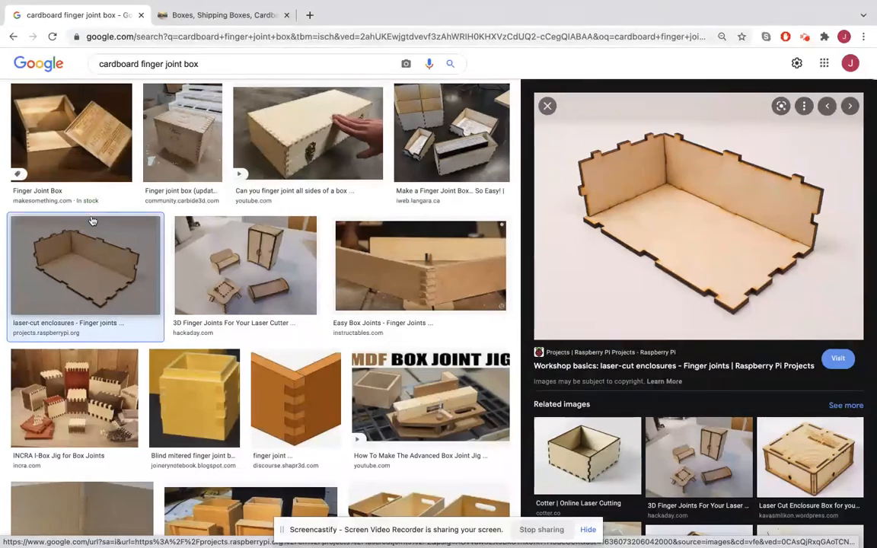
key("Right")
key("Right")
key("Right")
key("Right")
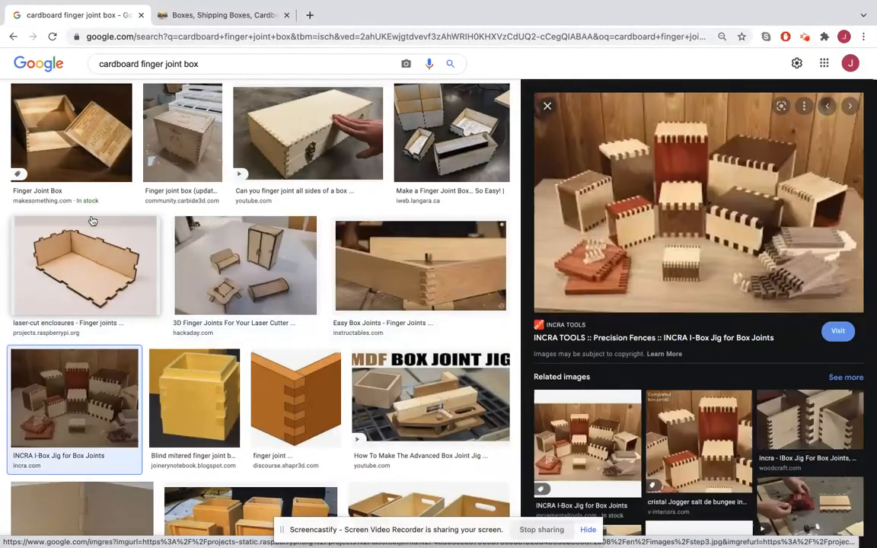
key("Right")
key("Right")
key("Right")
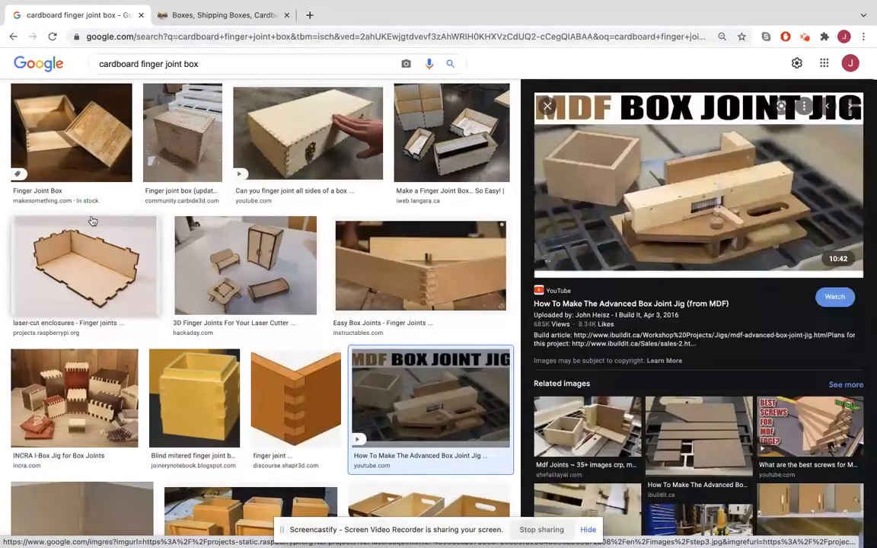
key("Right")
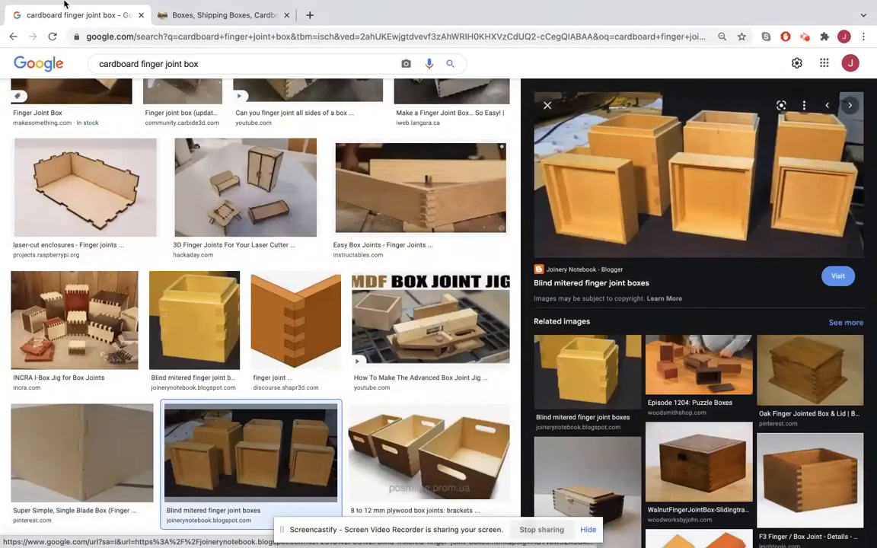
- On the Uline site, open the Large Corrugated Pads page under Corrugated Pads and examine the table of sizes and prices
left_click(246, 18)
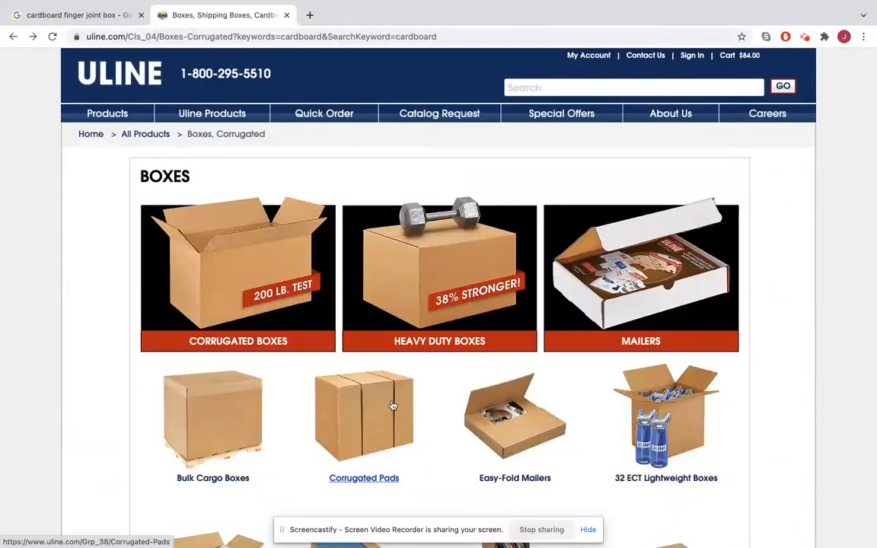
scroll(378, 385, "down", 1)
scroll(378, 386, "down", 1)
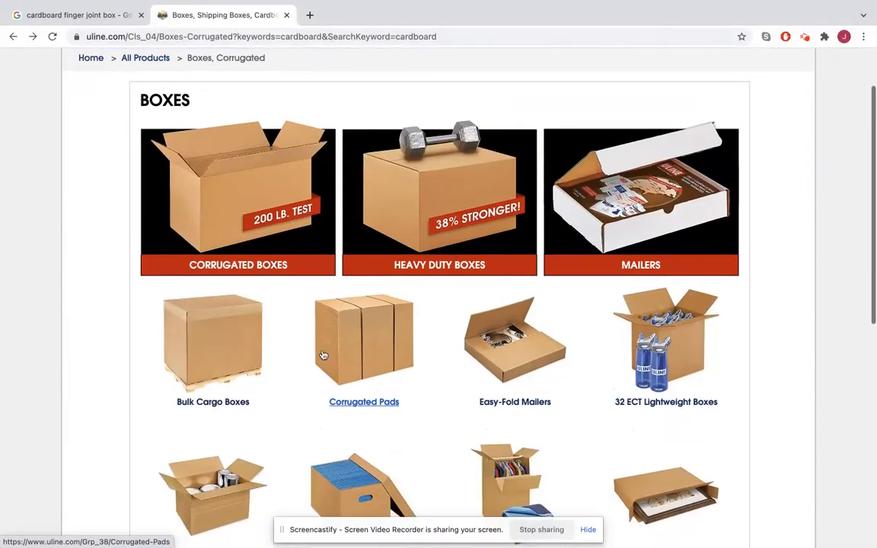
left_click(370, 365)
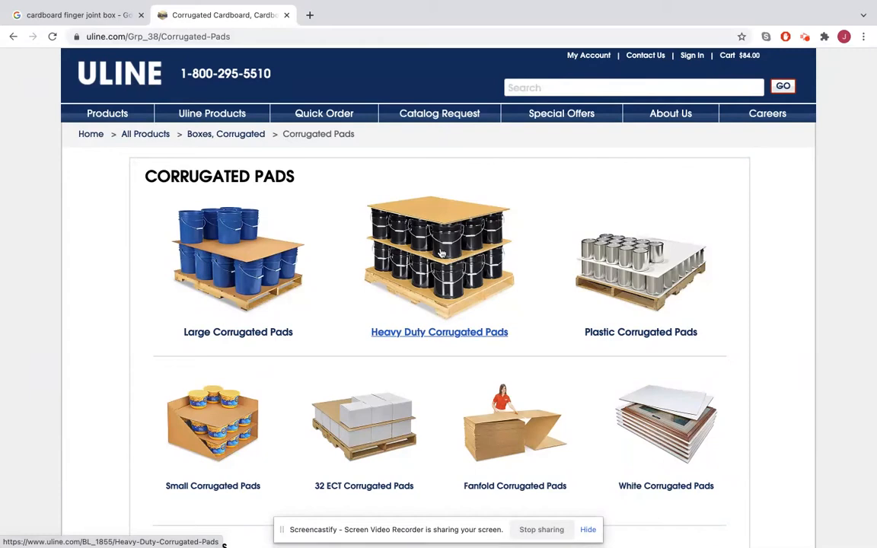
left_click(243, 459)
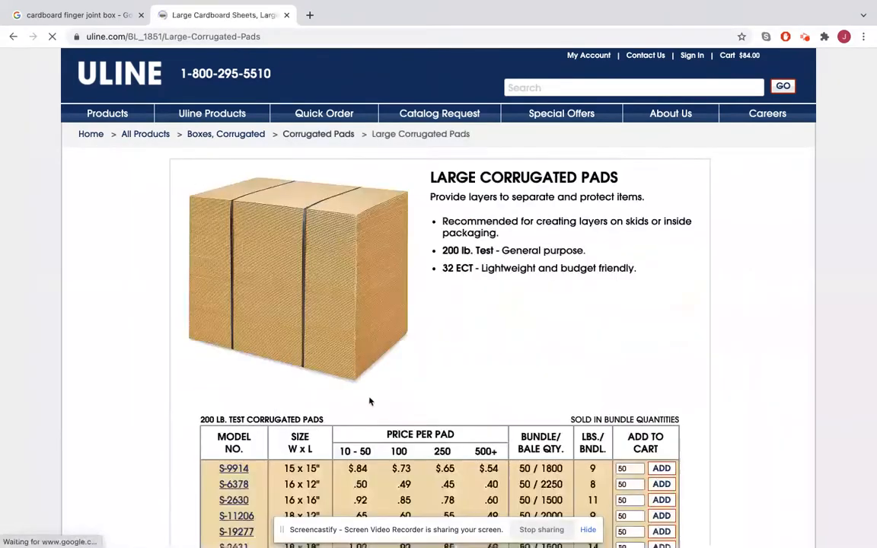
scroll(369, 401, "down", 3)
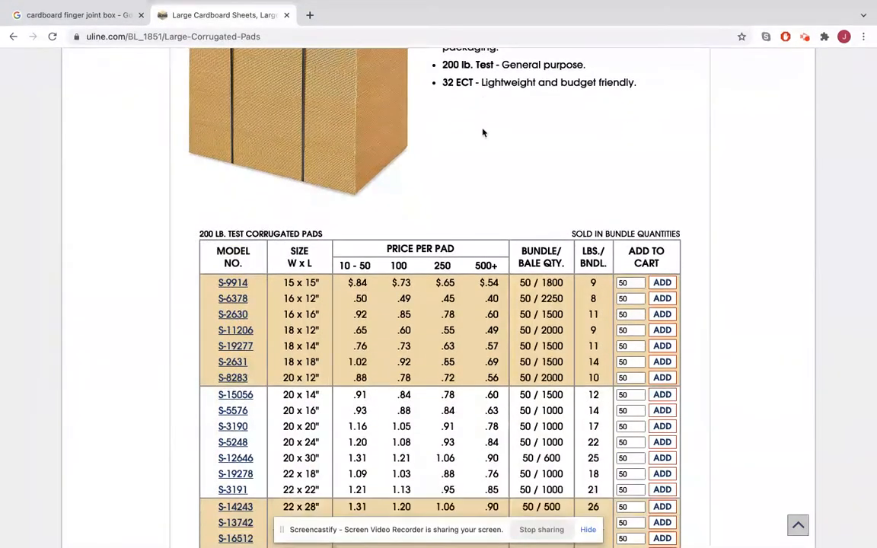
- Switch back to Fusion 360 and create a new internal standard component named Box
key("ctrl+Right")
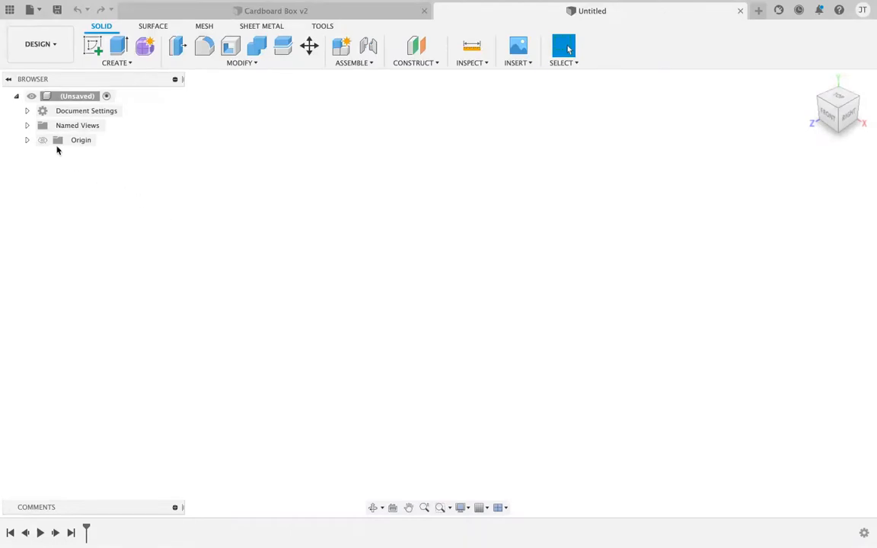
left_click(341, 47)
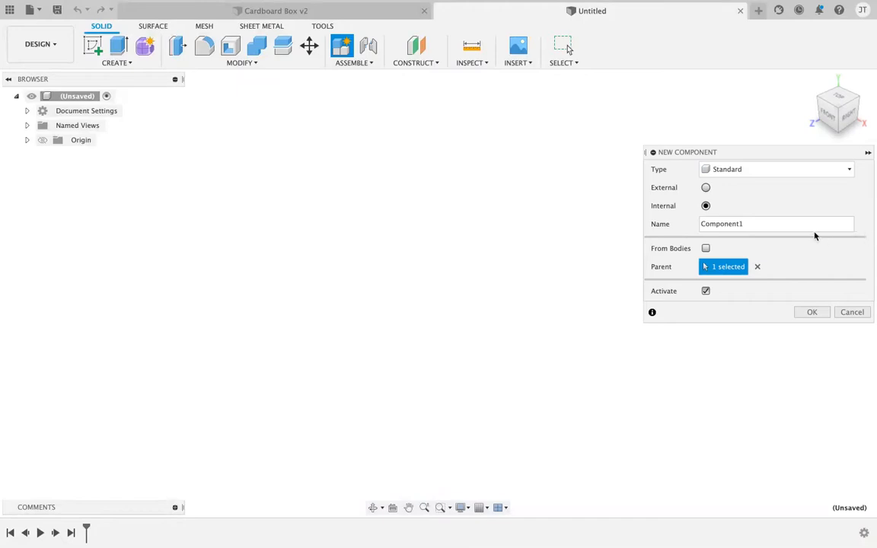
left_click(792, 223)
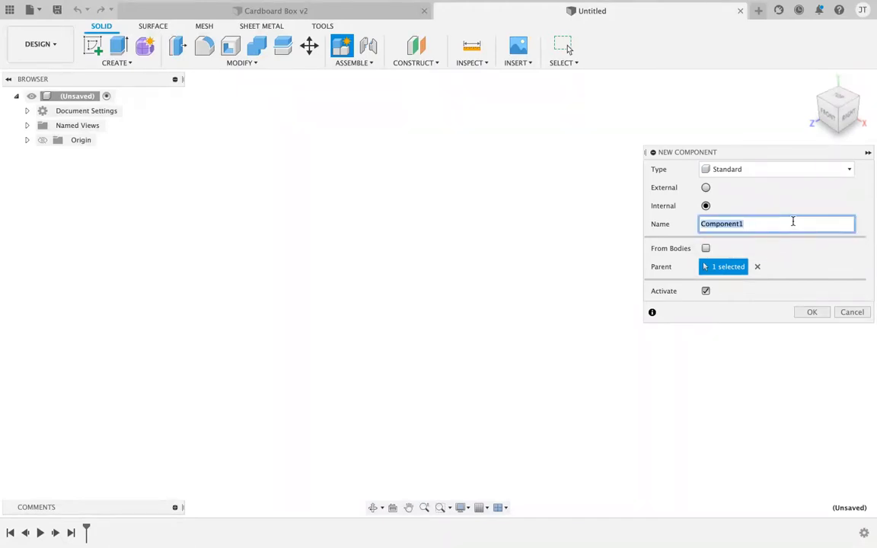
type("Box")
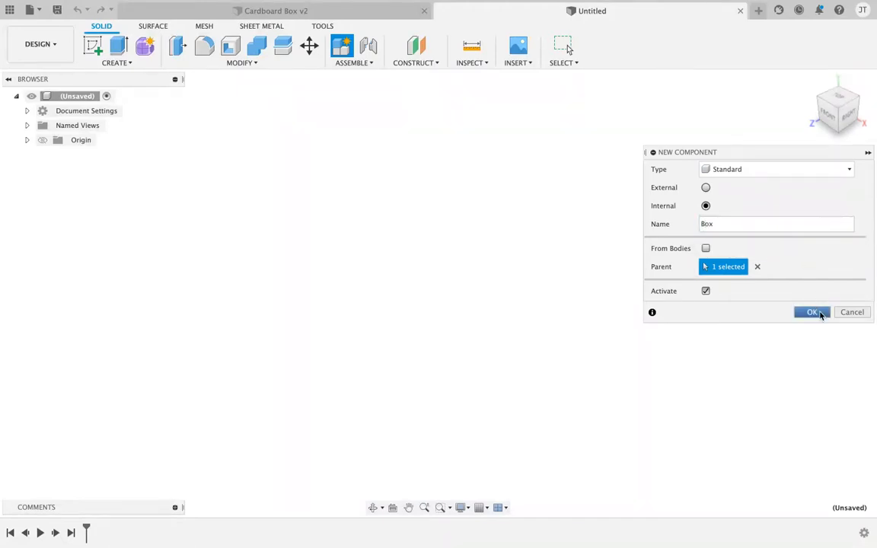
left_click(815, 314)
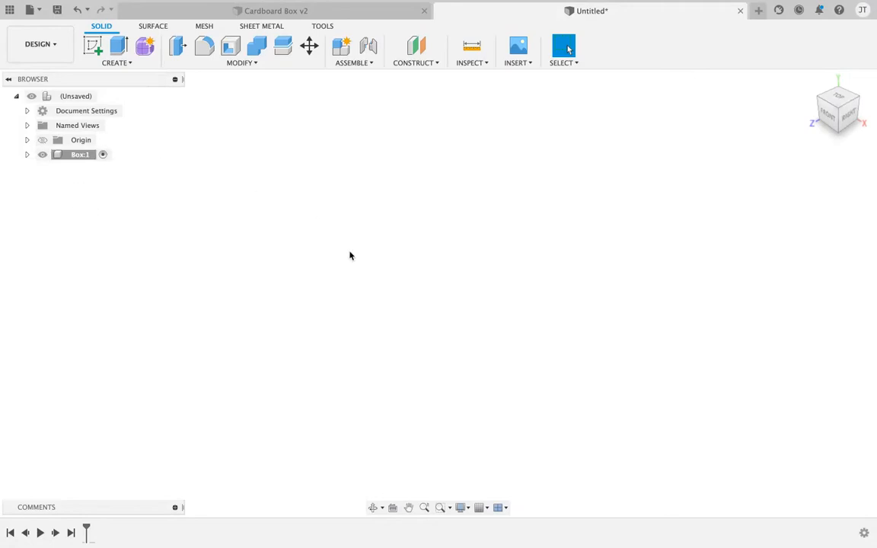
- Show the Box component's origin and start a sketch on its front (XY) plane
left_click(27, 155)
left_click(53, 169)
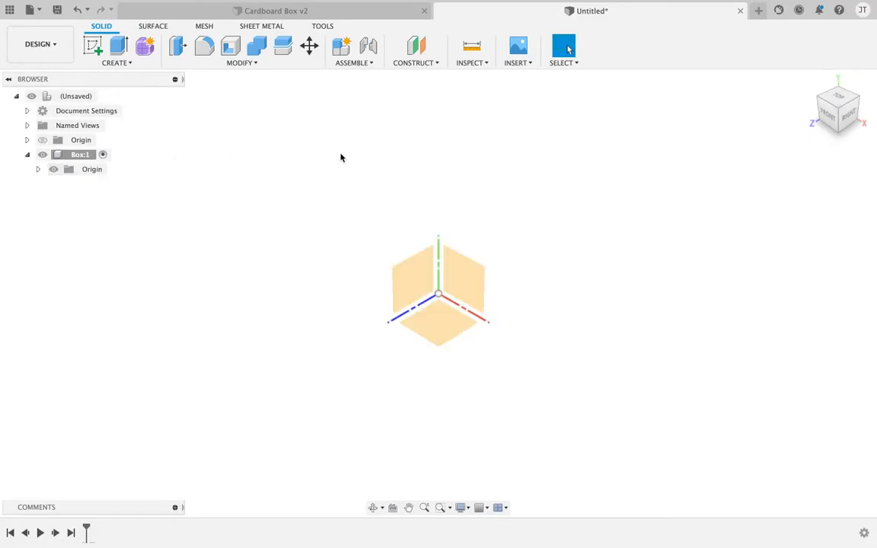
left_click(93, 46)
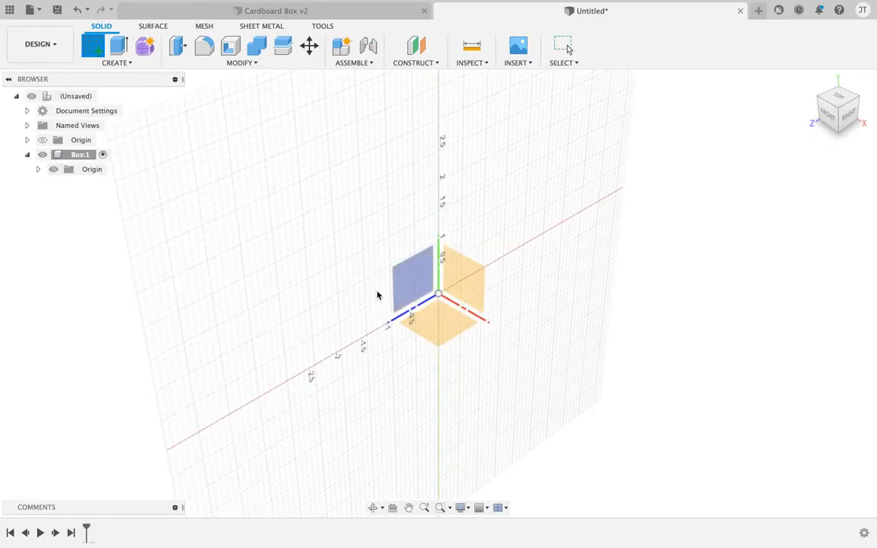
left_click(464, 281)
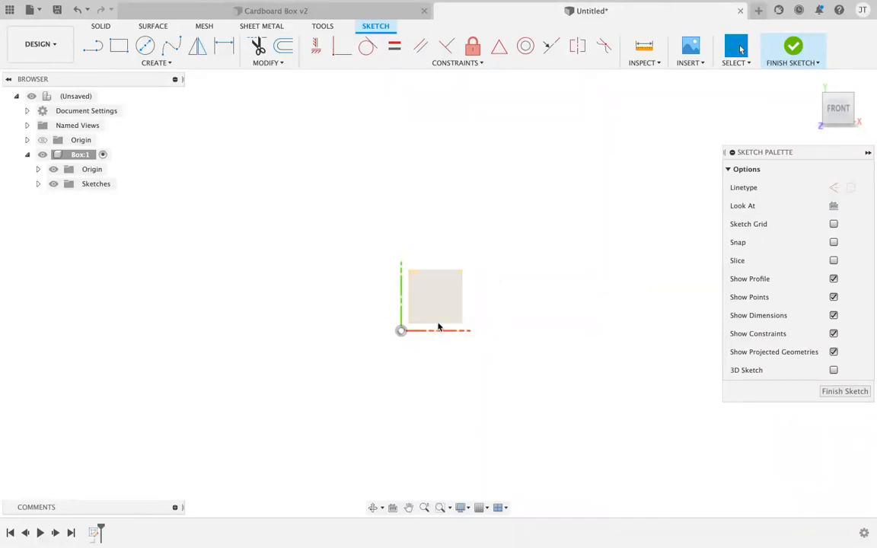
mouse_move(523, 303)
middle_mouse_down()
mouse_move(466, 332)
mouse_move(452, 351)
middle_mouse_up()
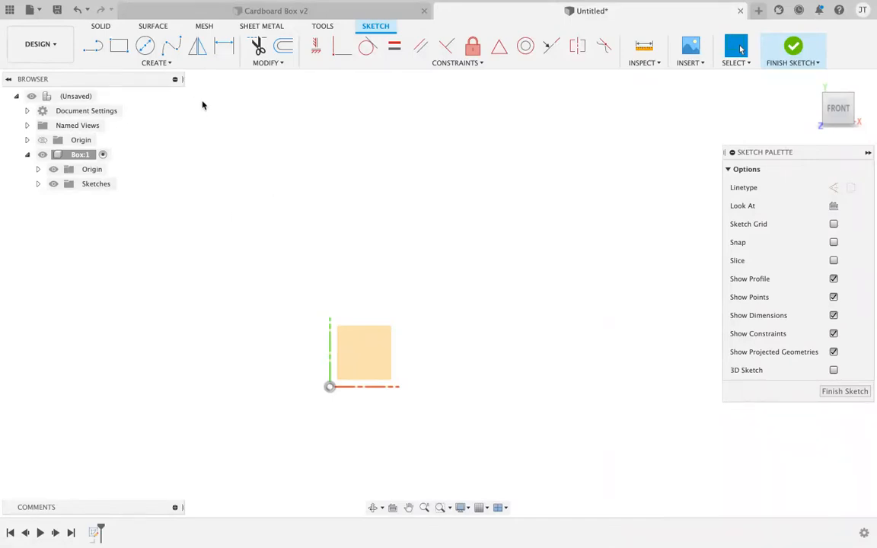
- Draw a 1 in vertical line upward from the origin
key("l")
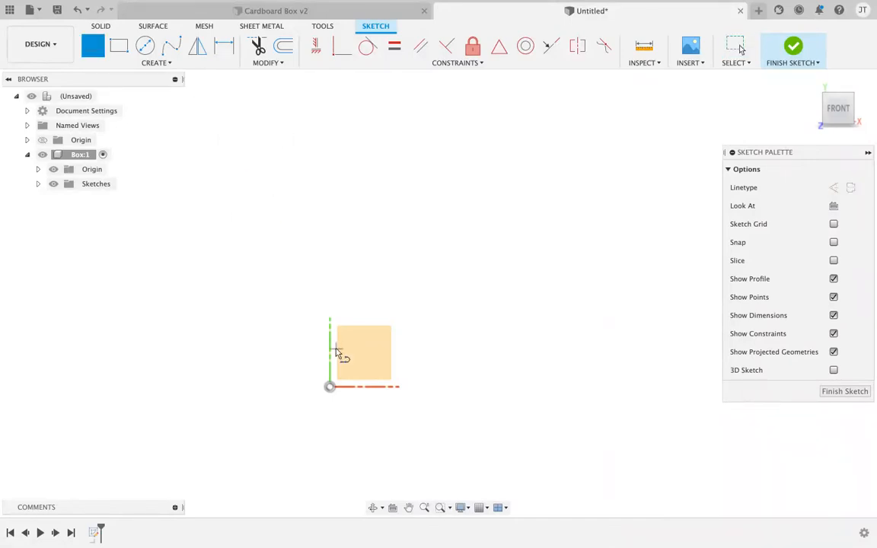
left_click(329, 387)
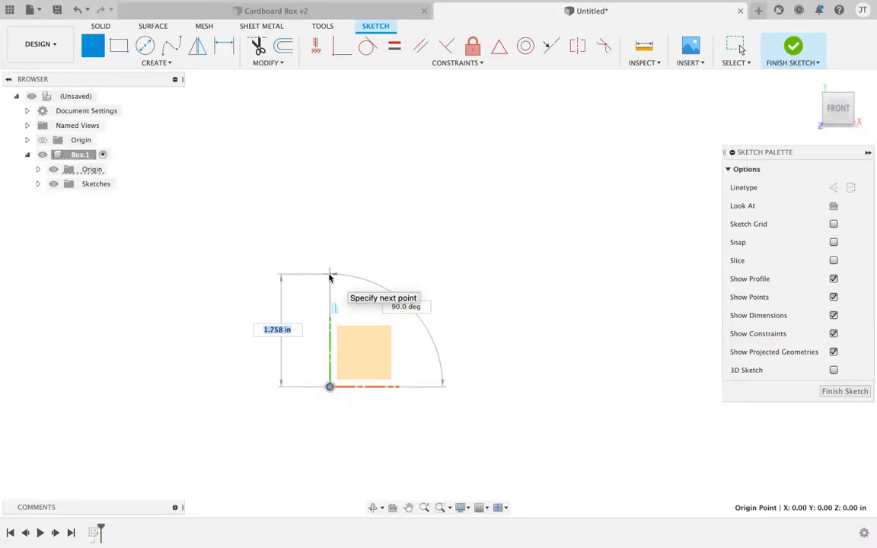
type("1")
key("Tab")
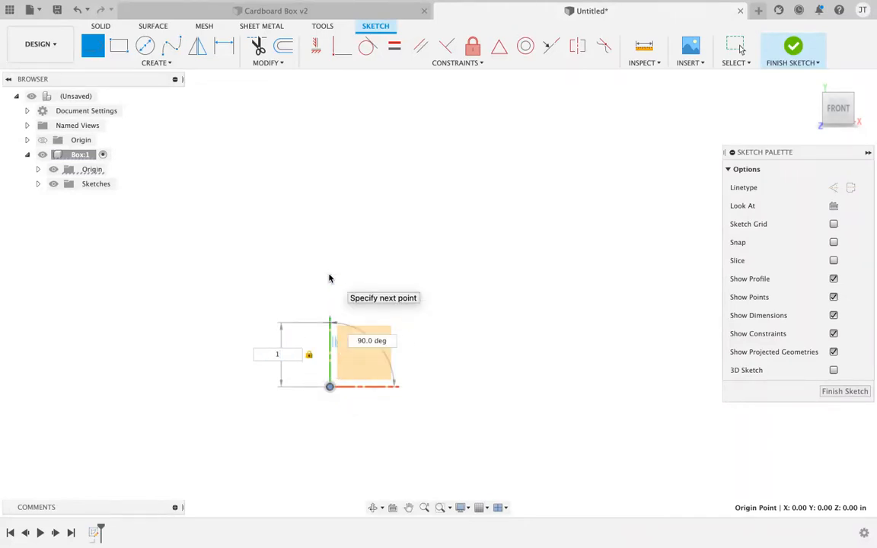
type("in")
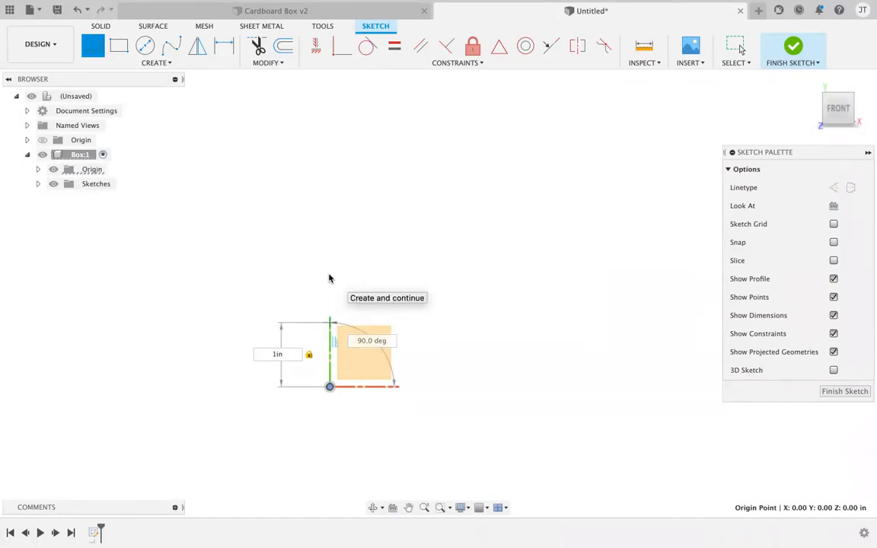
key("Return")
key("Escape")
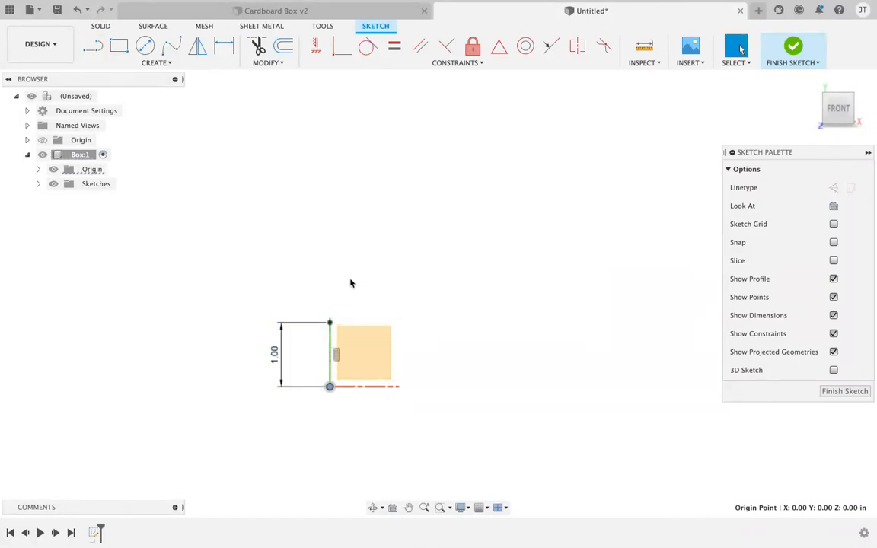
- Draw a 0.175 in horizontal line in the positive X direction from the upper end of the vertical line
key("l")
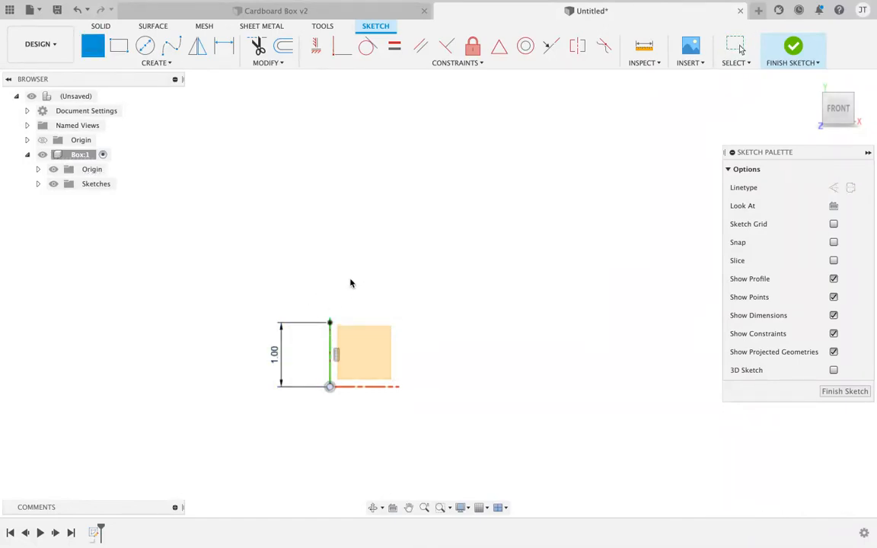
left_click(331, 324)
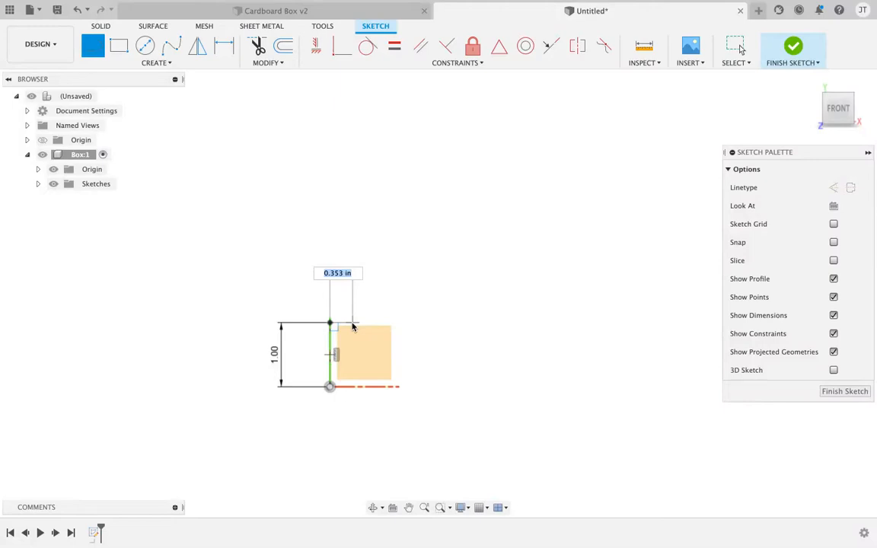
type(".175")
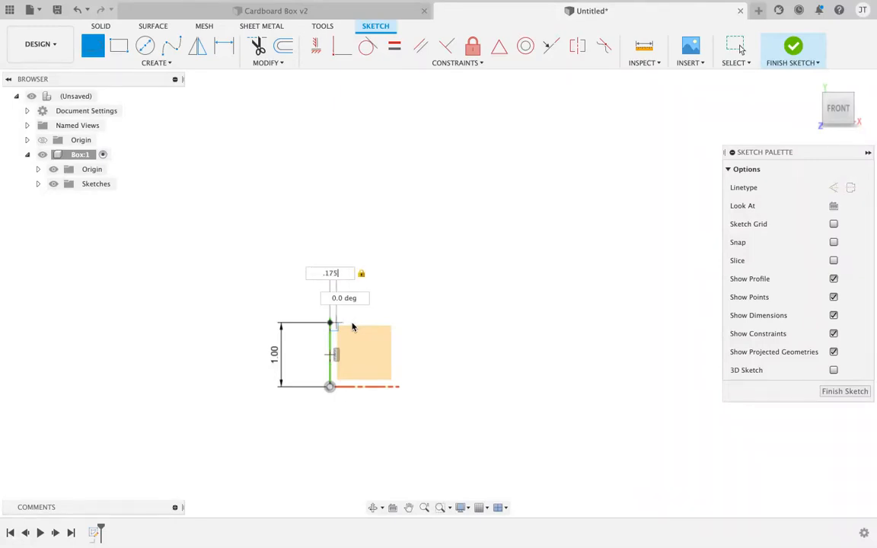
key("Return")
key("Escape")
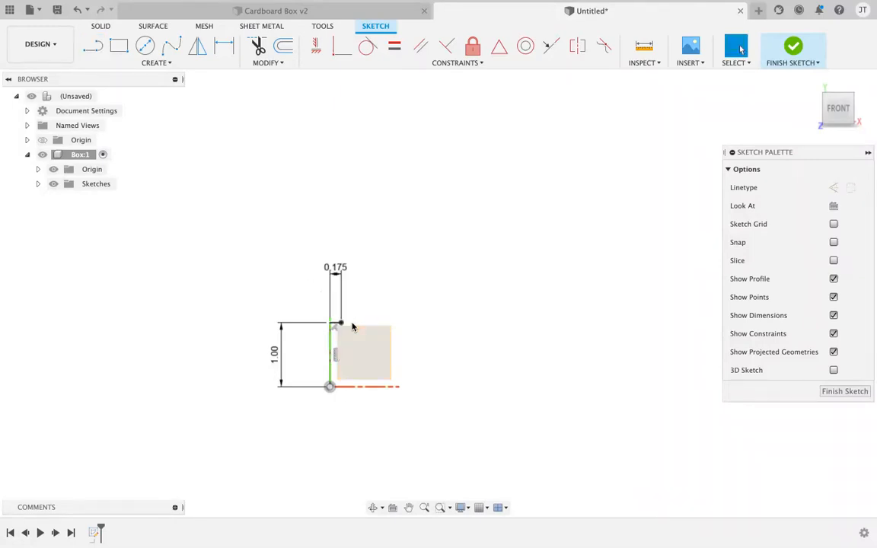
- Draw a 1 in vertical line upward from the free end of the 0.175 in horizontal line
key("l")
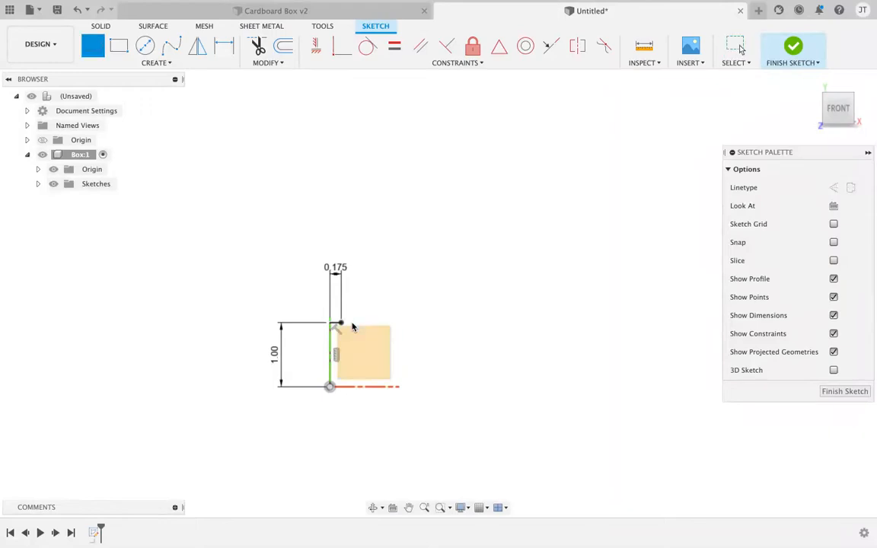
left_click(340, 324)
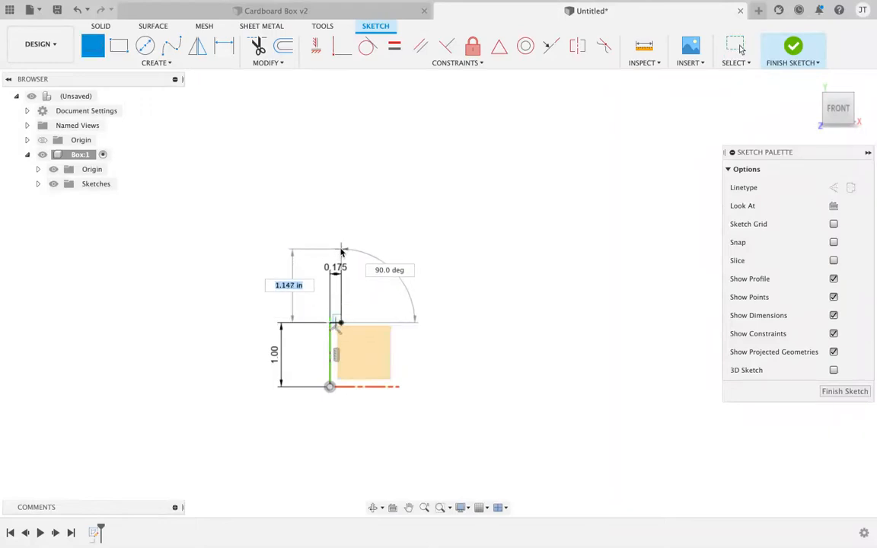
type("1")
key("Return")
key("Escape")
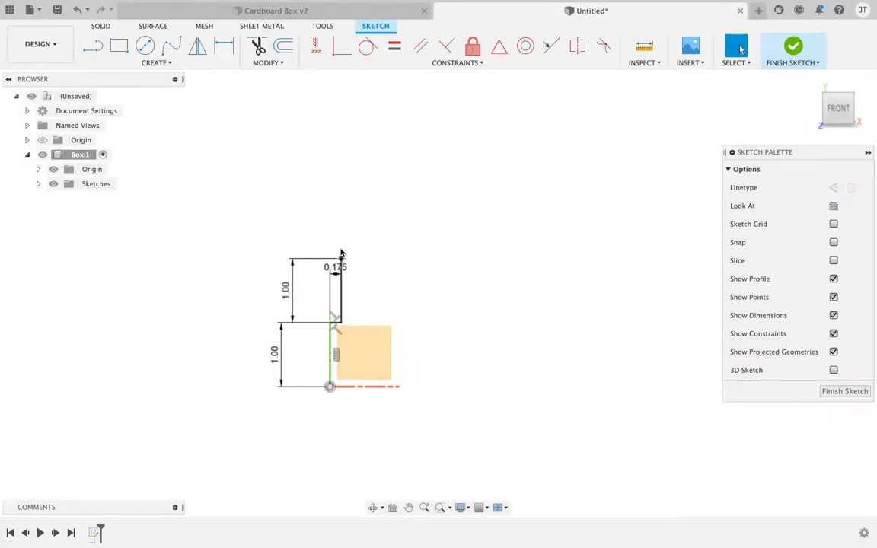
- Set the length of the upper vertical line, beyond the 0.175 in horizontal line, to 0.5 in
double_click(285, 289)
type(".5")
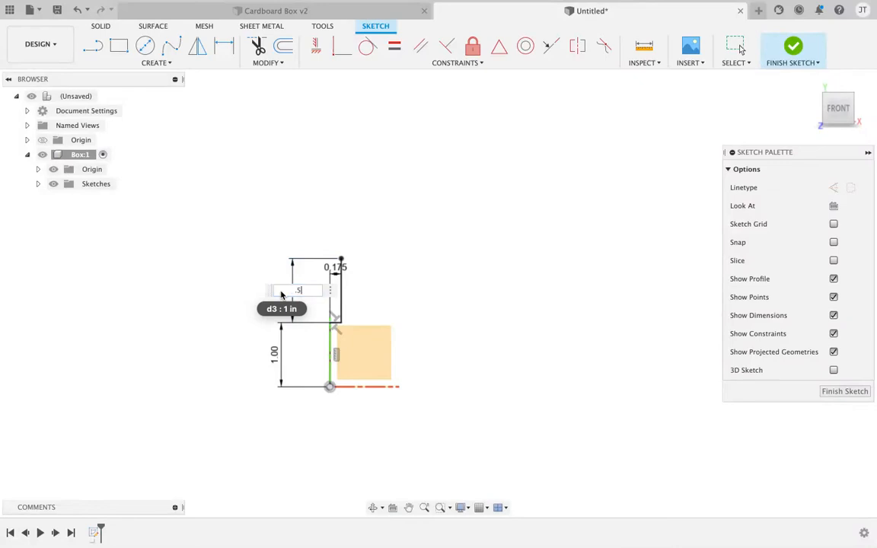
key("Return")
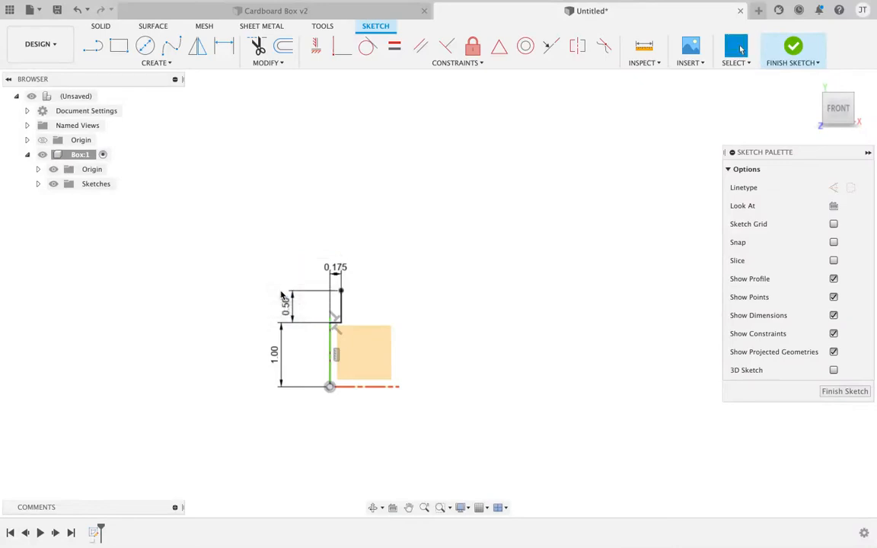
- Draw a 0.175 in horizontal line in the negative X direction from the upper end of the 0.5 in vertical line
key("l")
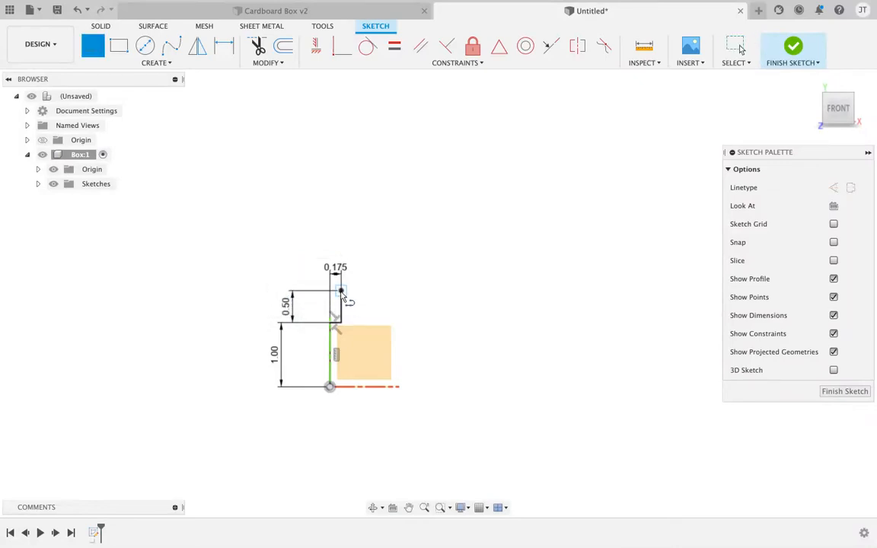
left_click(340, 290)
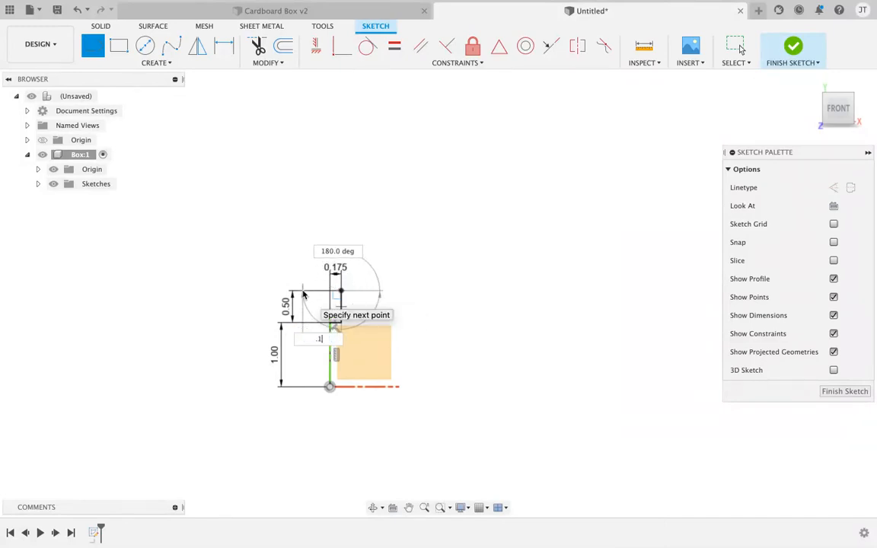
type(".175")
key("Tab")
key("Return")
key("Escape")
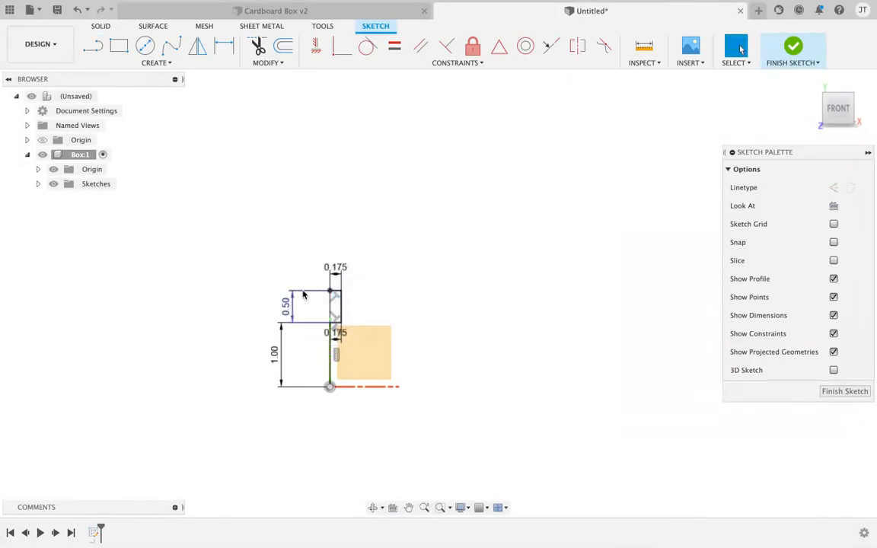
- Draw a 1 in vertical line upward from the free end of the upper 0.175 in line
key("l")
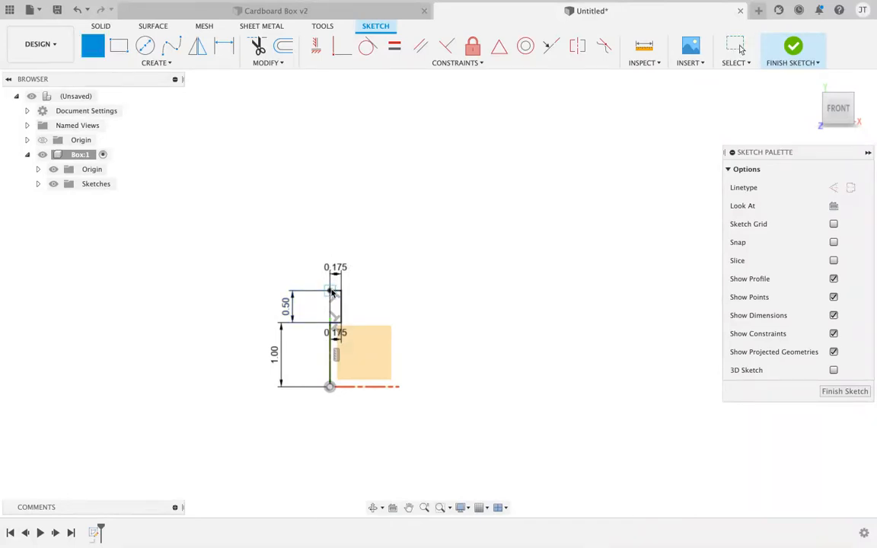
left_click(330, 290)
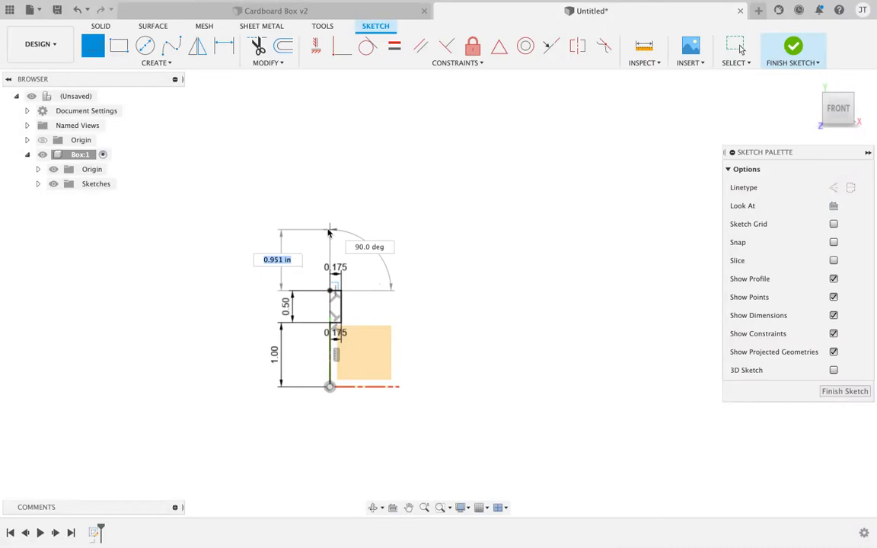
type("1")
key("Return")
key("Escape")
- Continue the stepped edge upward with two more notches, 0.5 in high and 0.175 in deep, each followed by a 1 in vertical line
key("l")
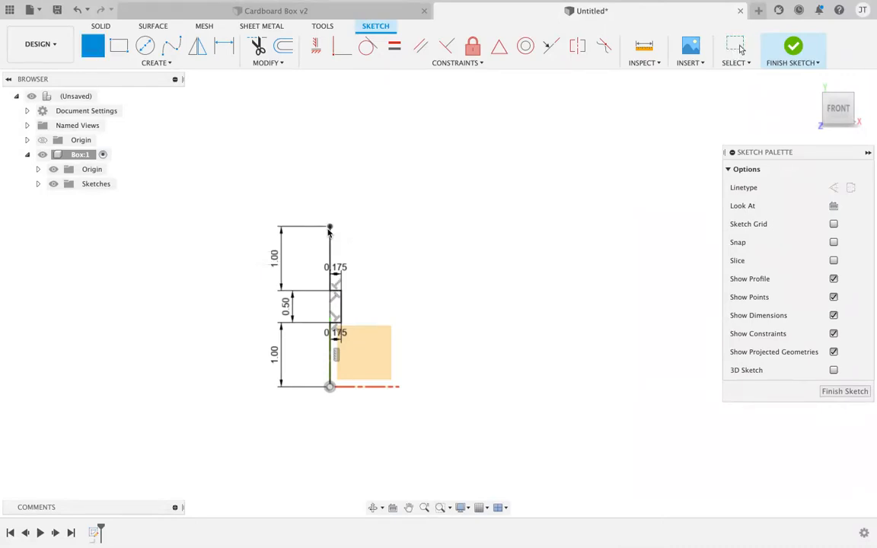
left_click(331, 226)
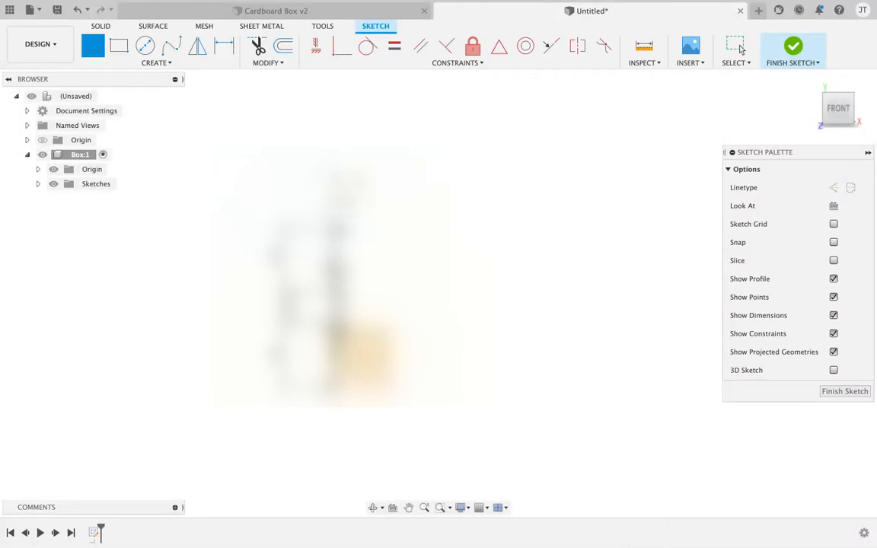
left_click(740, 48)
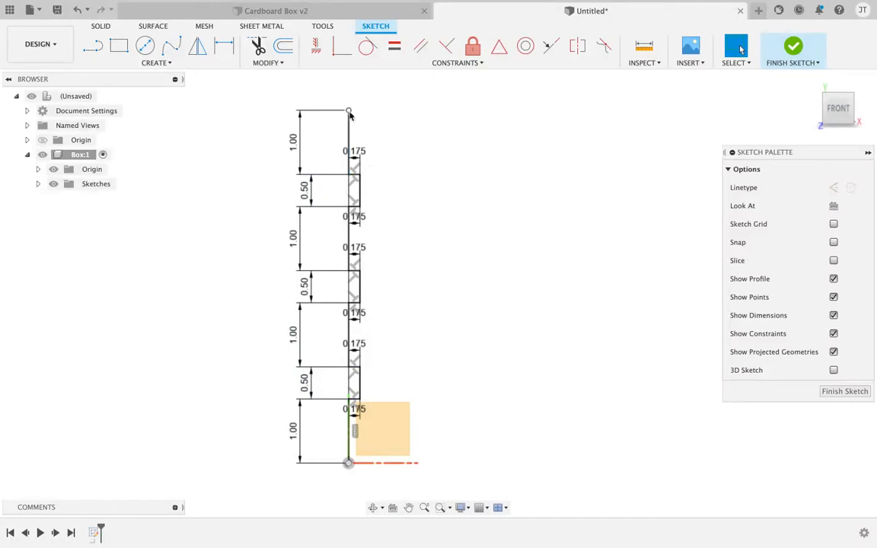
- Draw a 1 in horizontal line in the positive X direction from the upper end of the stepped edge
key("l")
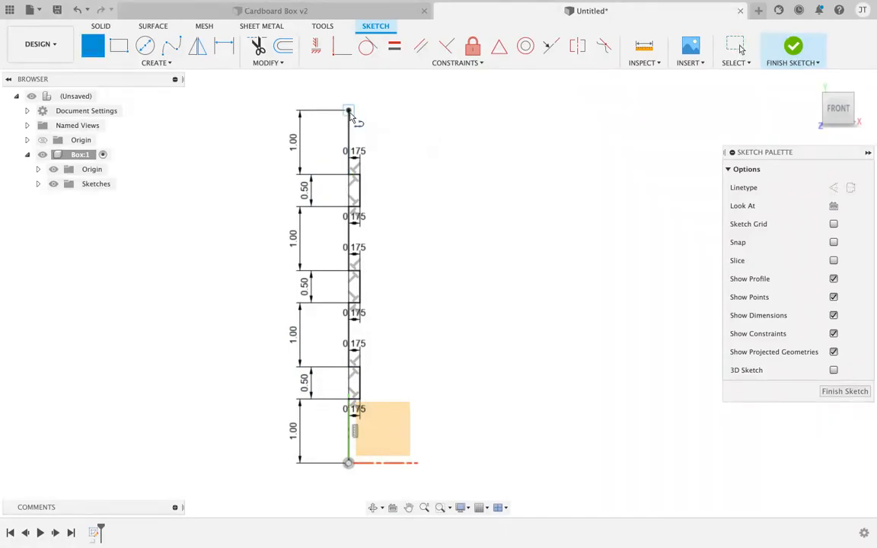
left_click(349, 111)
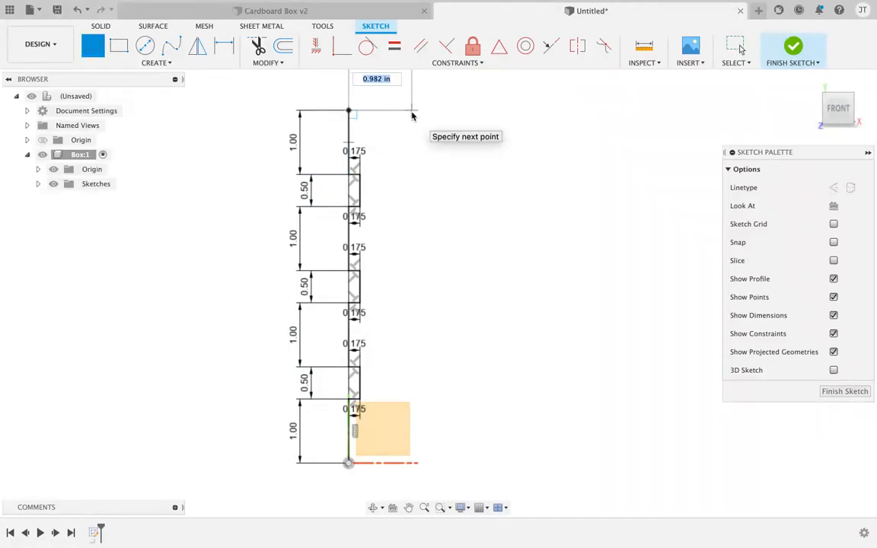
type("1")
key("Tab")
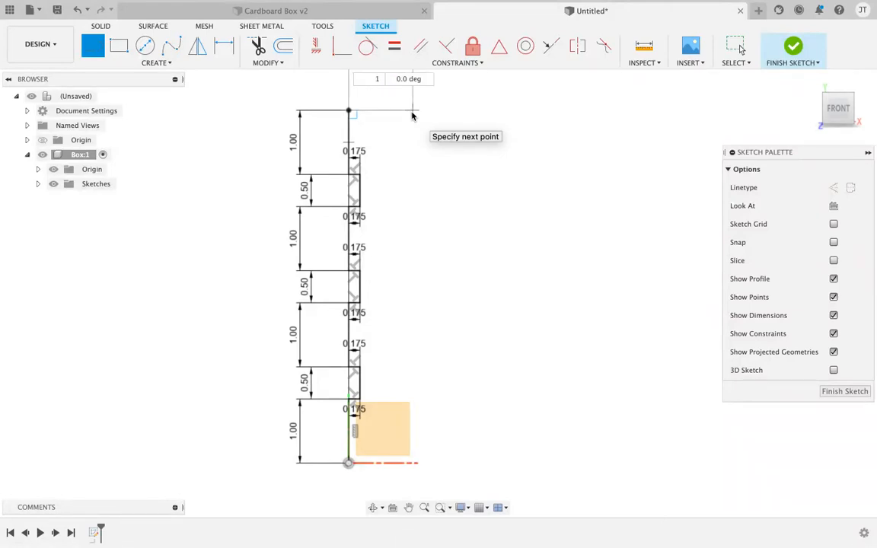
key("Return")
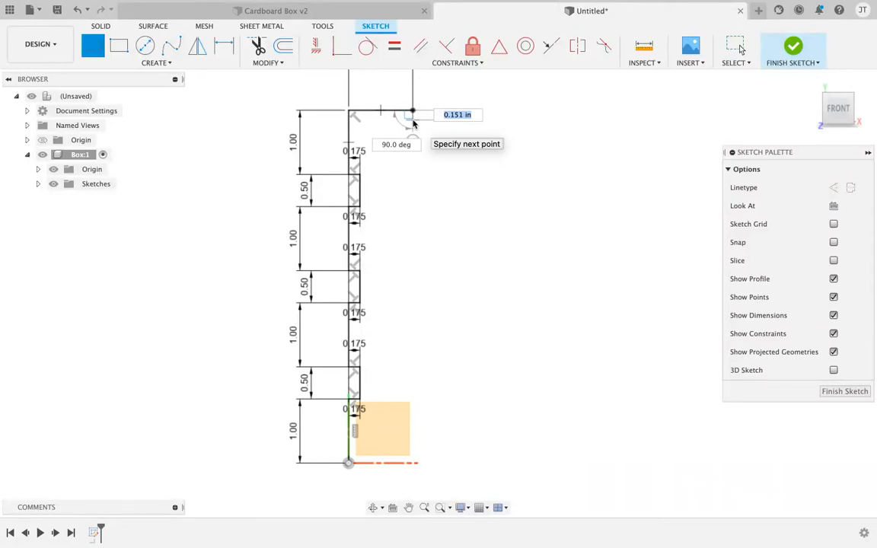
- Continue the upper edge with a 0.175 in line downward and a 0.5 in horizontal line in the positive X direction
key("BackSpace")
key("Tab")
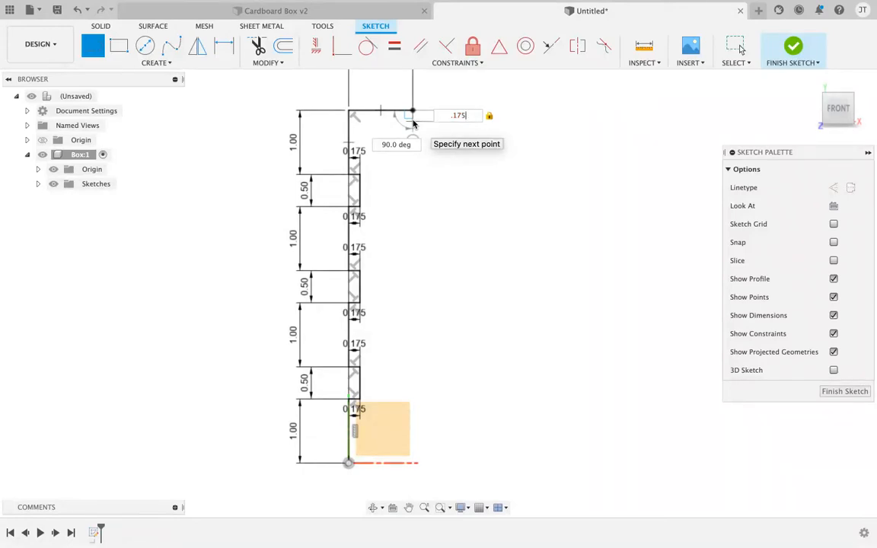
key("Return")
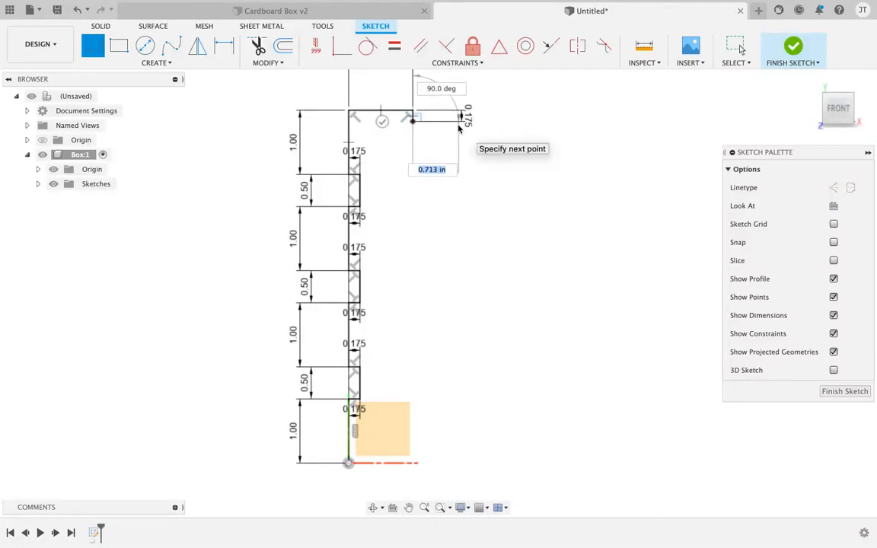
type(".5")
key("Tab")
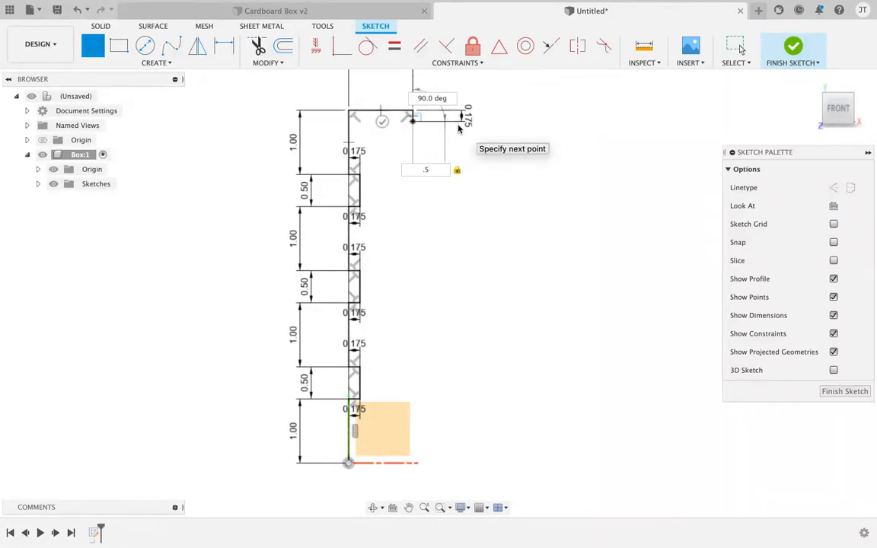
key("Return")
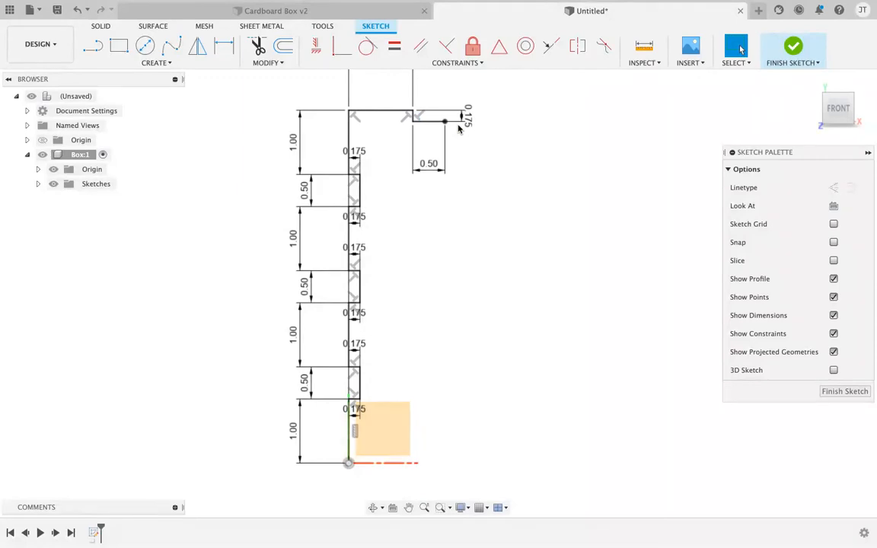
- Draw a 0.175 in vertical line upward from the end of the 0.5 in line, level with the upper edge
key("l")
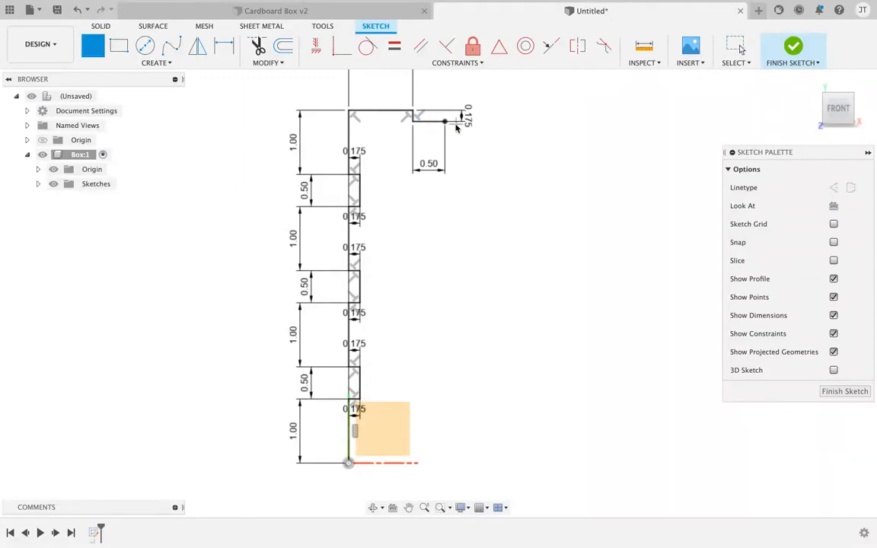
left_click(445, 120)
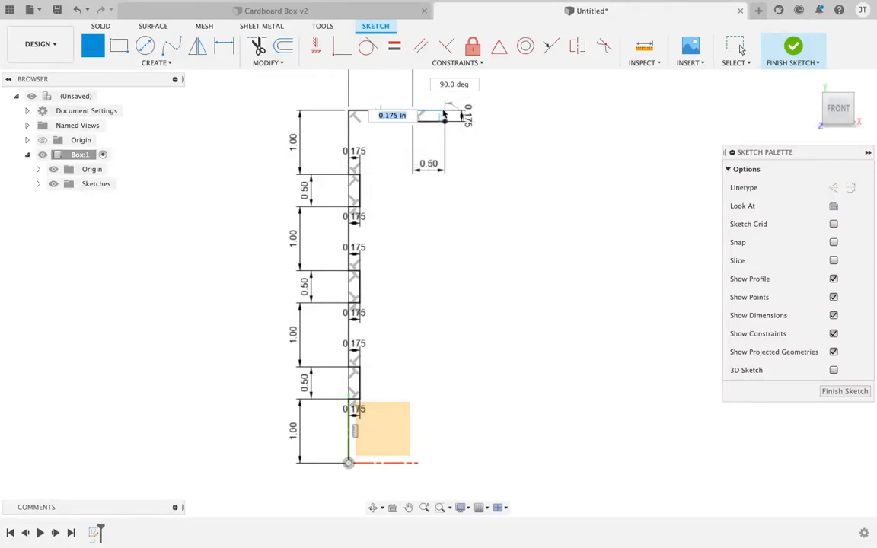
left_click(475, 112)
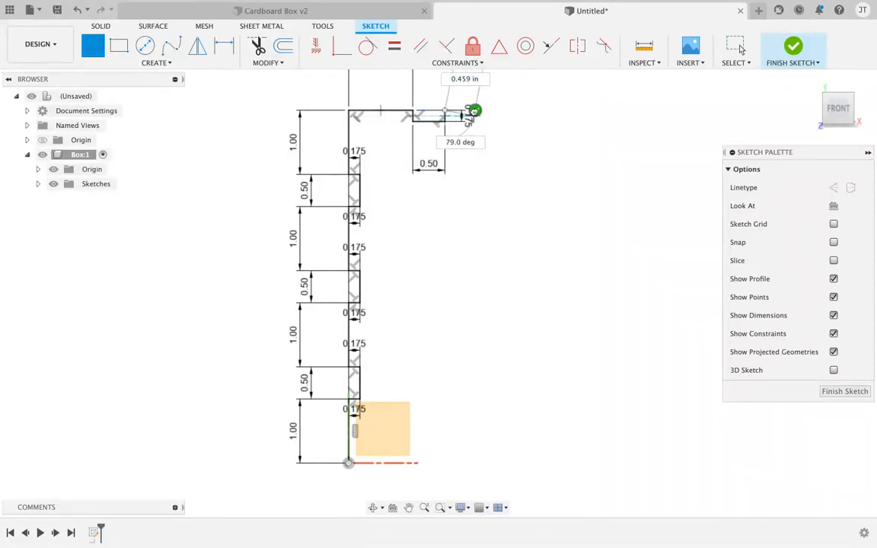
left_click(522, 203)
- Hide the sketch constraints and the Box component's origin, and switch the sketch dimensions off and back on
scroll(521, 203, "down", 2)
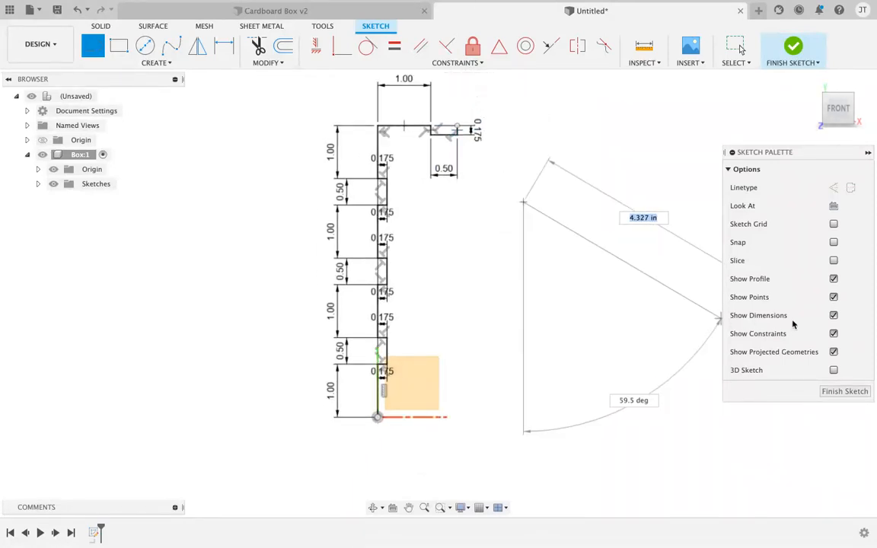
left_click(833, 315)
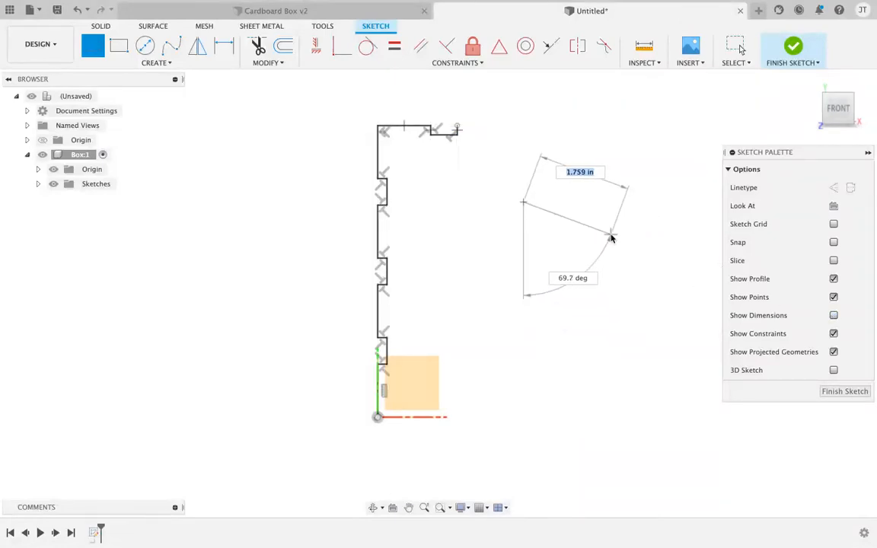
scroll(610, 235, "up", 1)
left_click(834, 334)
key("Escape")
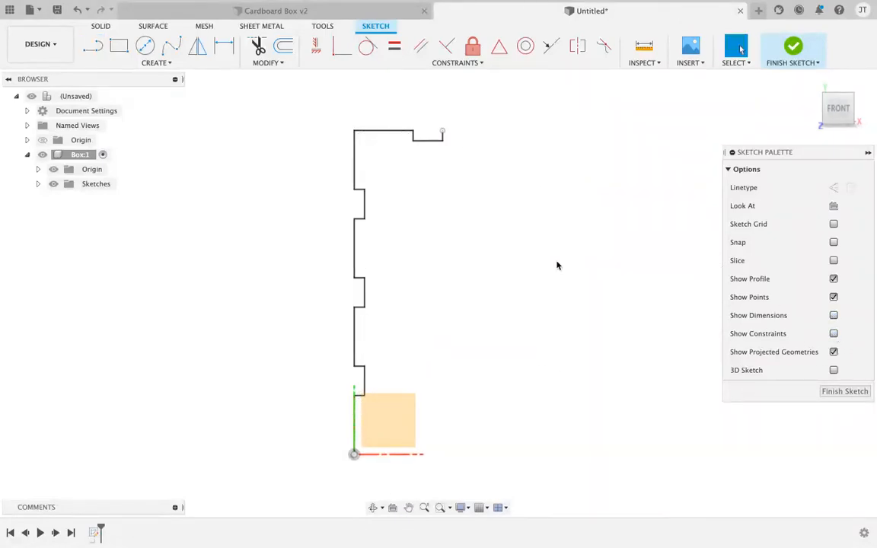
left_click(54, 169)
middle_click_drag(425, 259, 412, 274)
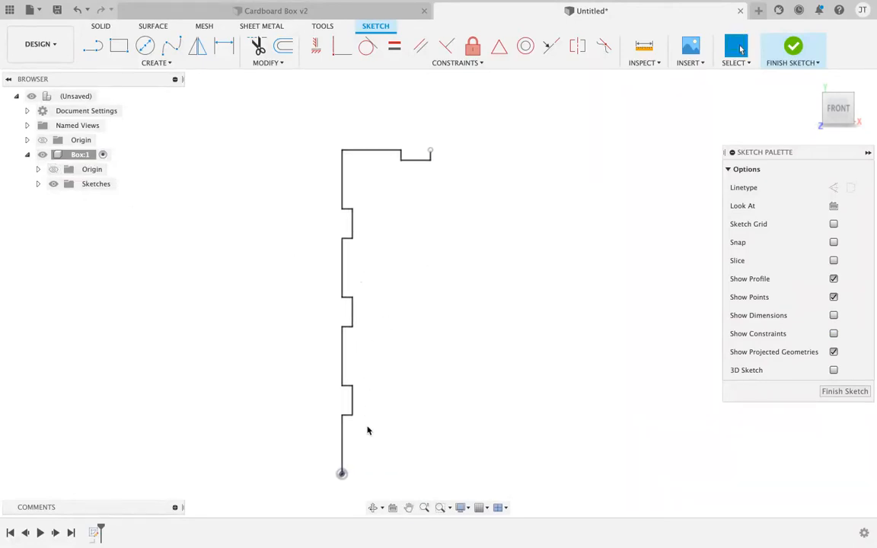
left_click(833, 315)
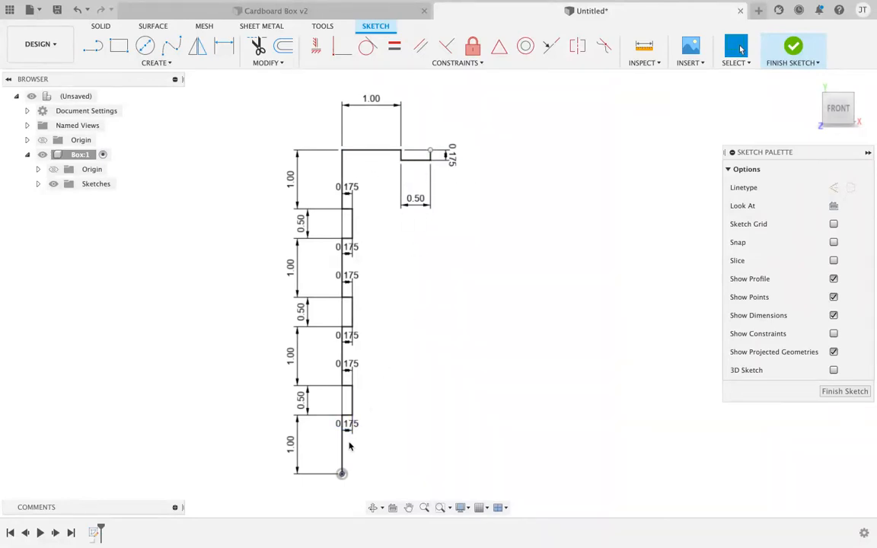
- Set up a rectangular pattern of the upper edge's 1 in segment and adjoining notch in the positive X direction with 1.5 in spacing
left_click(157, 62)
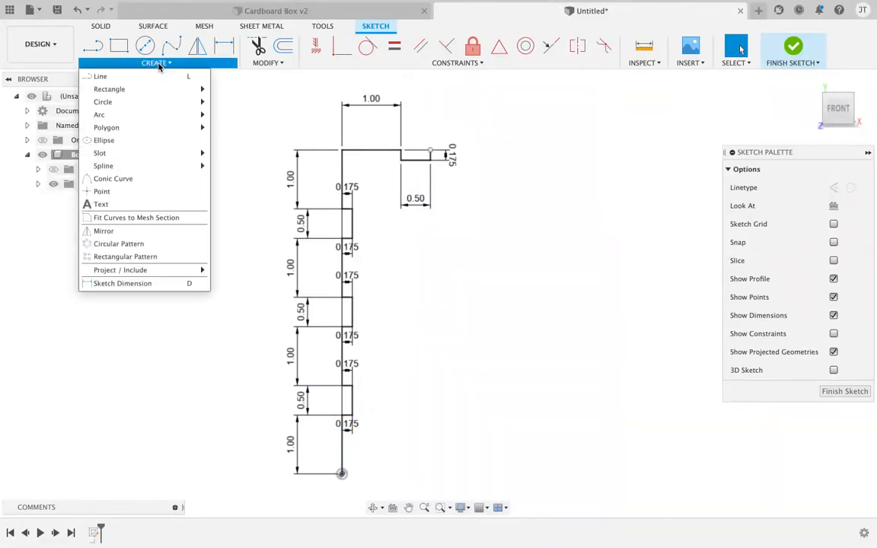
left_click(125, 256)
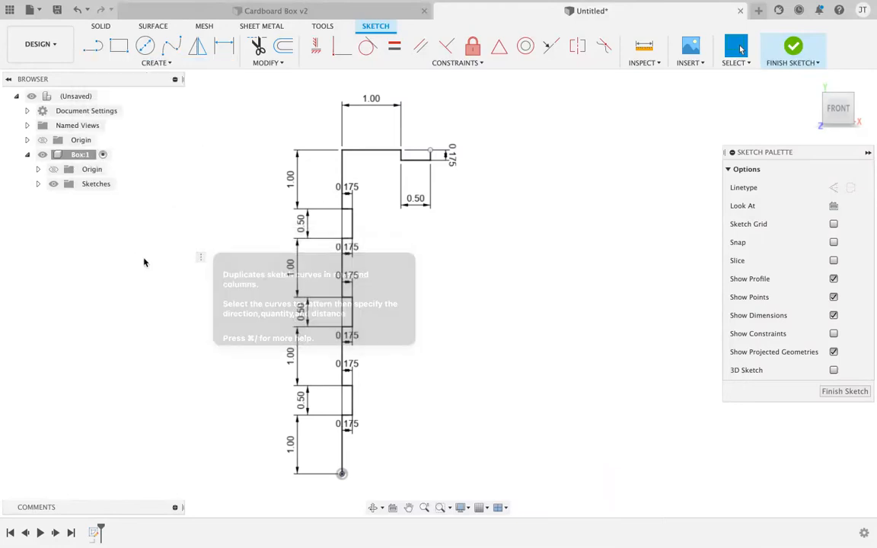
mouse_move(329, 138)
left_mouse_down()
mouse_move(381, 169)
mouse_move(436, 169)
left_mouse_up()
middle_click_drag(450, 243, 344, 260)
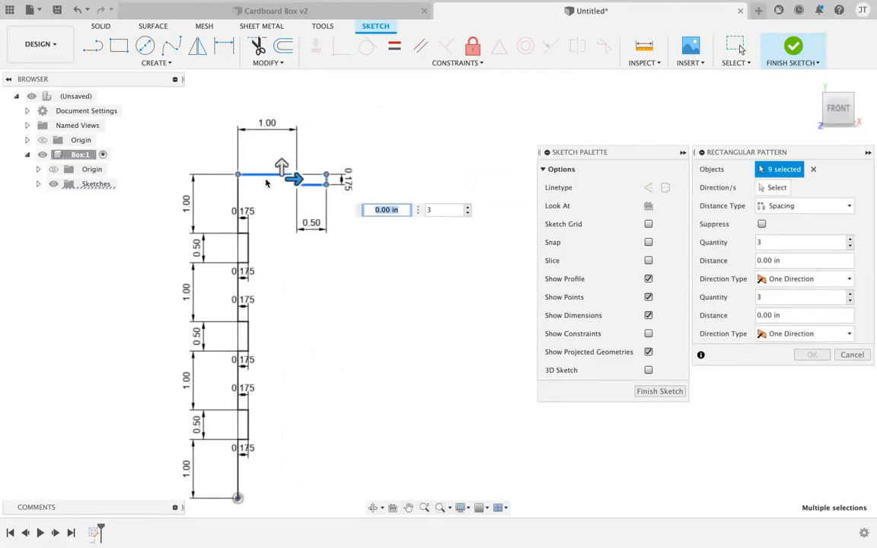
key("Tab")
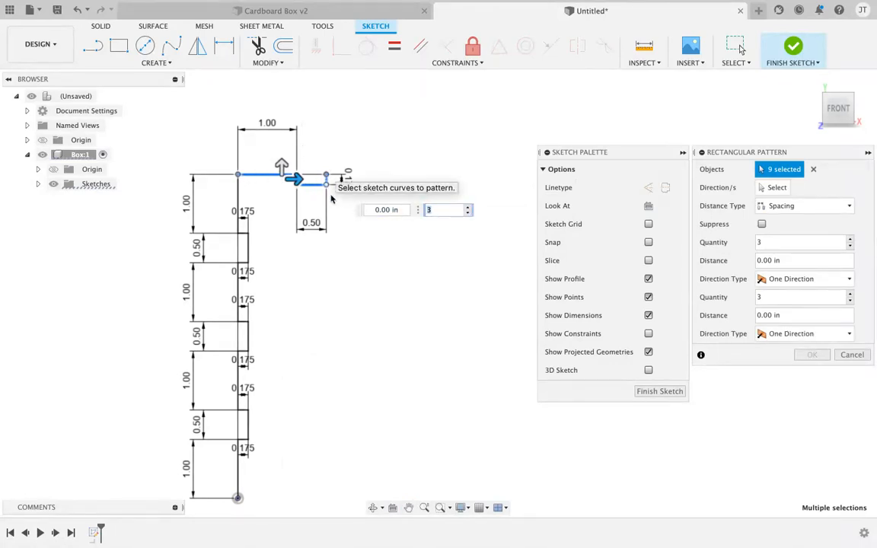
left_click_drag(295, 179, 418, 179)
scroll(481, 253, "down", 3)
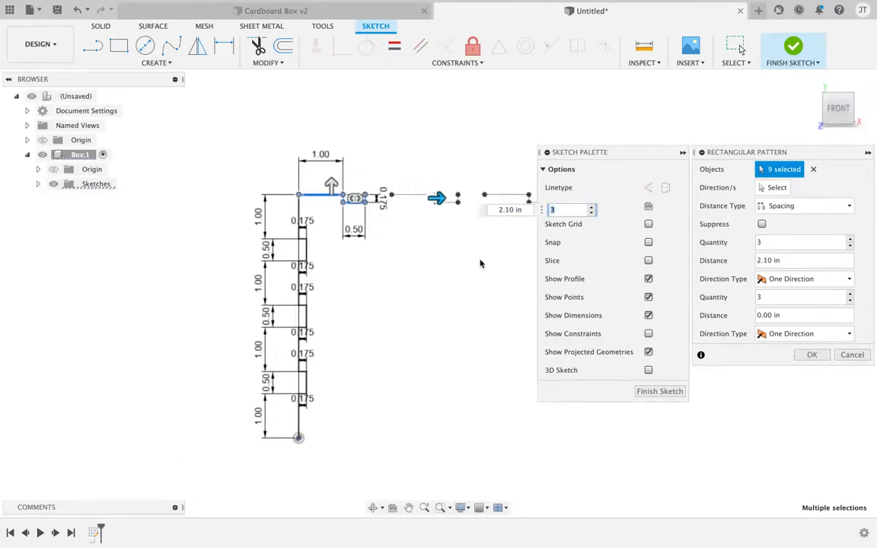
middle_click_drag(481, 255, 322, 225)
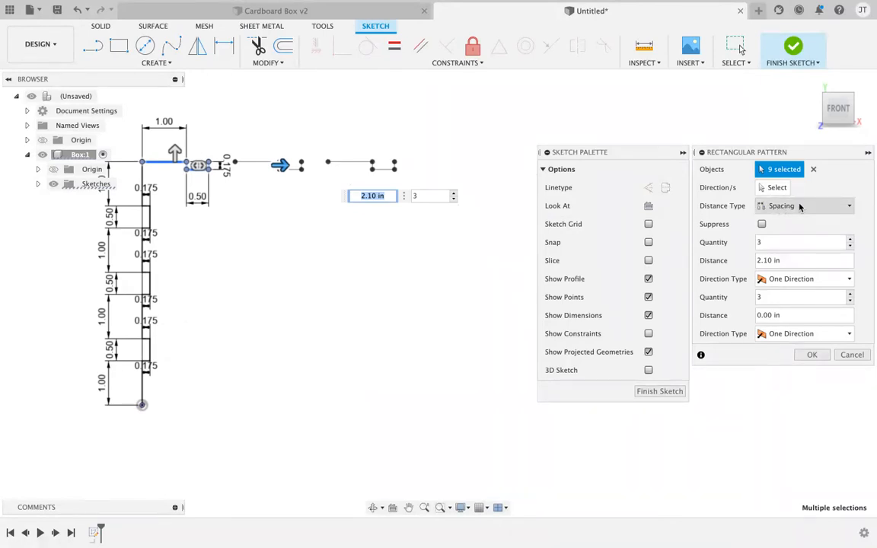
key("Tab")
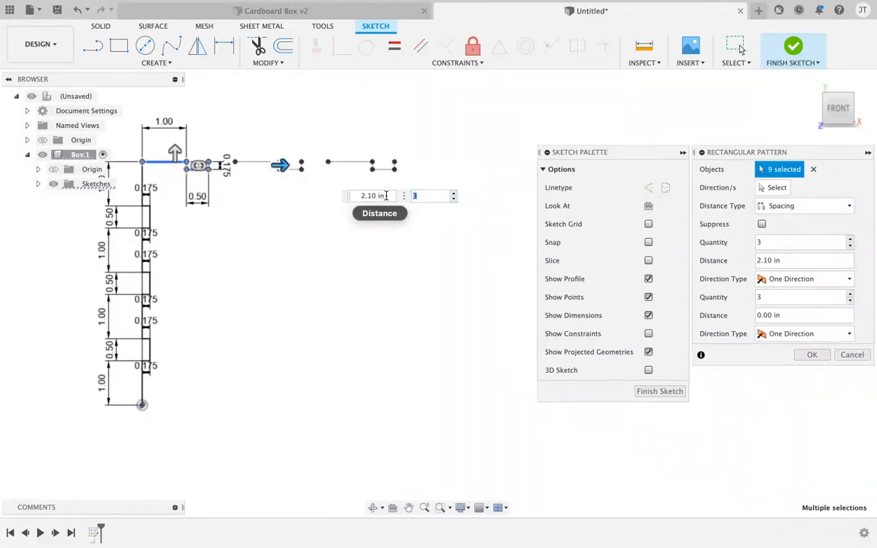
left_click_drag(386, 196, 357, 195)
type("1")
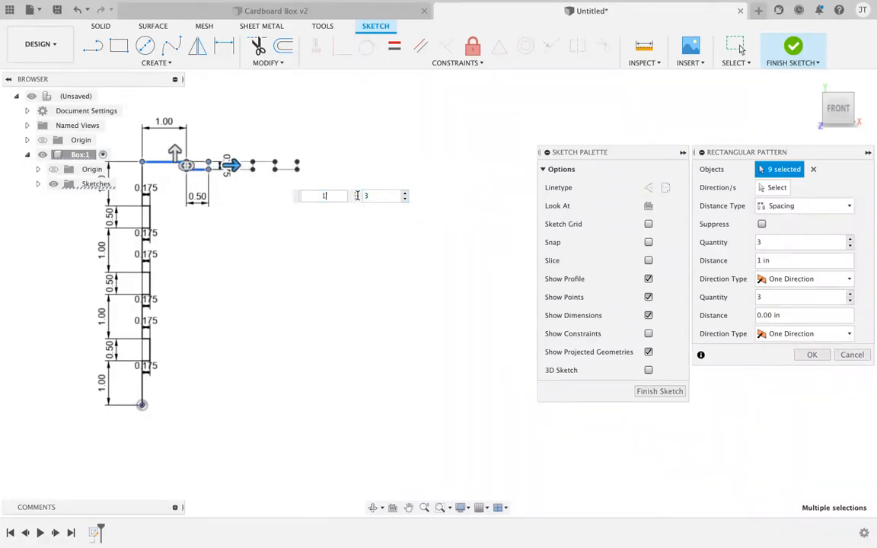
type(".5")
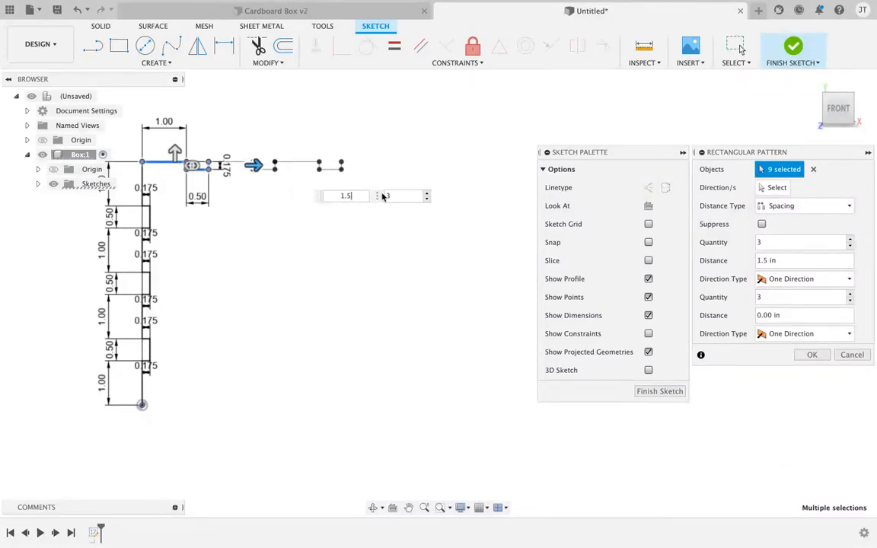
- Set the pattern quantity to 4 in the X direction and create the repeated notches along the upper edge
scroll(319, 165, "up", 3)
middle_click_drag(288, 175, 372, 225)
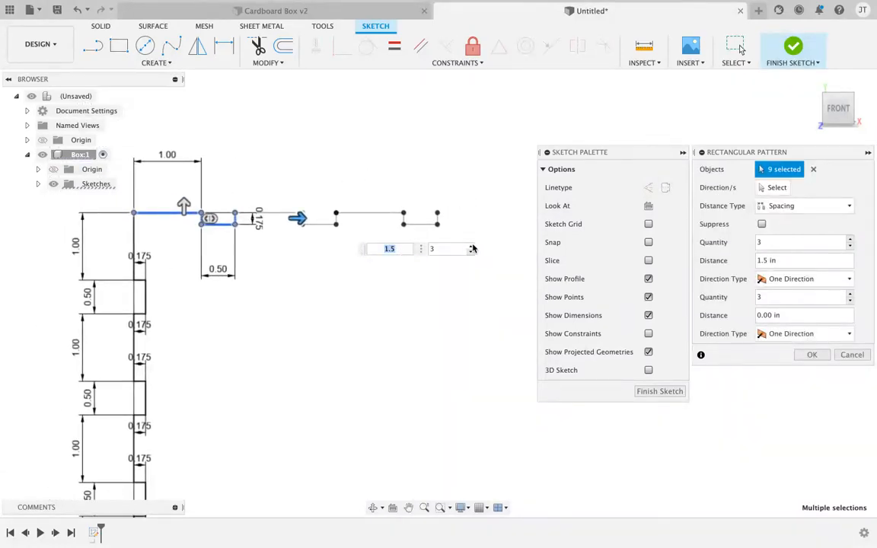
key("Tab")
left_click(470, 248)
middle_click_drag(409, 335, 284, 354)
scroll(284, 352, "down", 2)
middle_click_drag(404, 355, 472, 284)
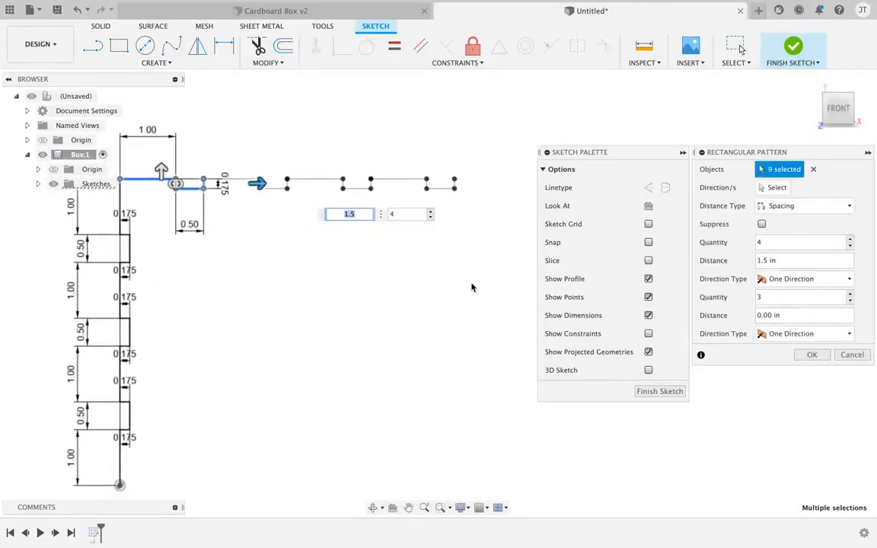
scroll(470, 284, "down", 1)
key("Tab")
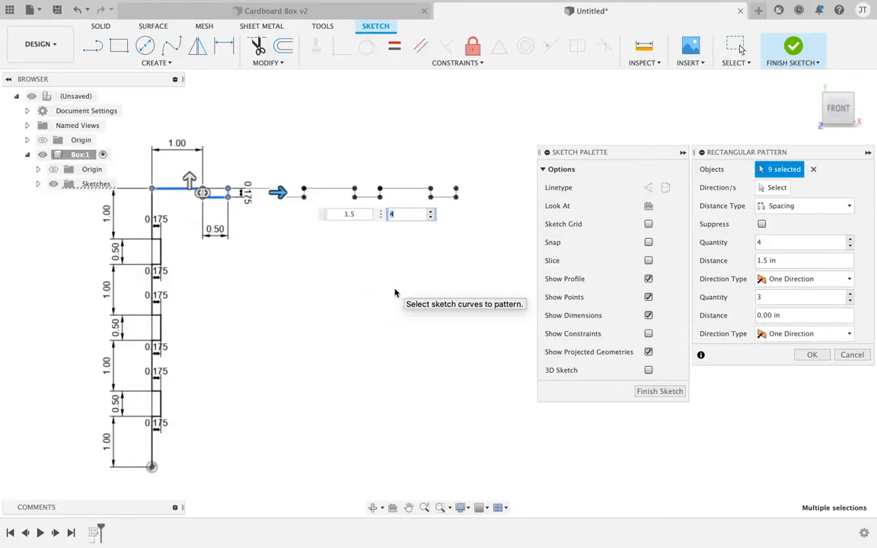
middle_click_drag(421, 243, 395, 264)
key("Tab")
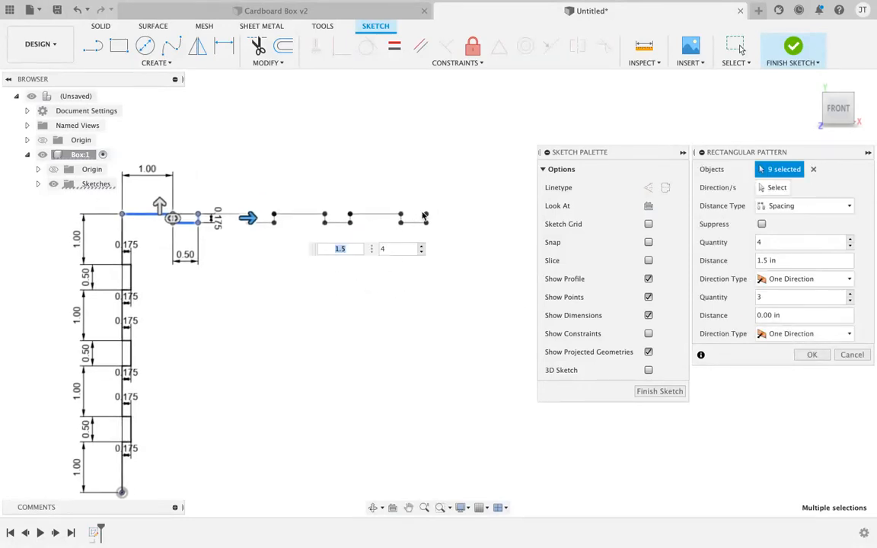
left_click(812, 355)
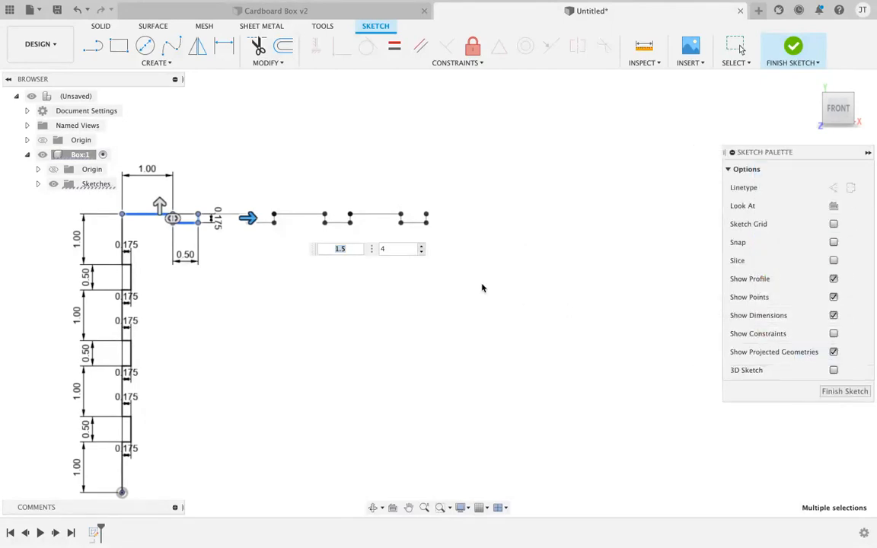
- Draw a 1 in horizontal line in the positive X direction from the upper end of the last patterned notch
key("l")
left_click(426, 219)
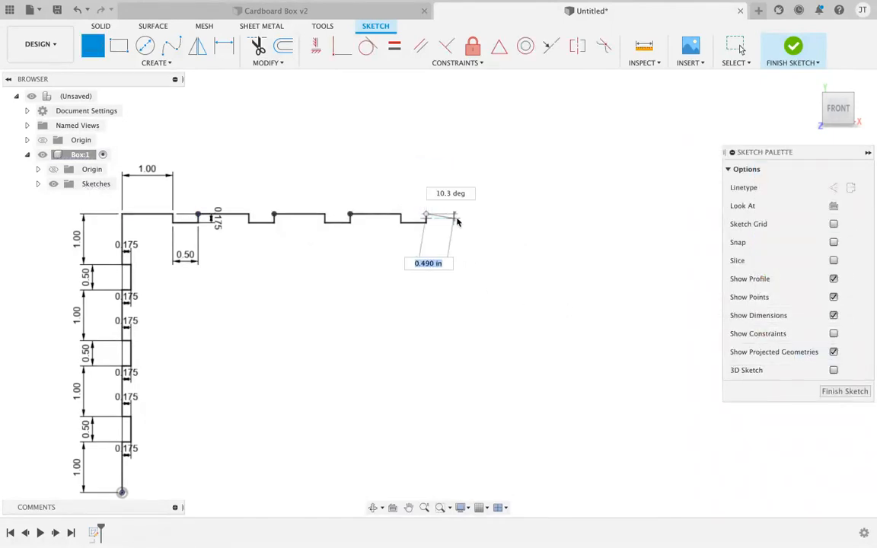
type("1")
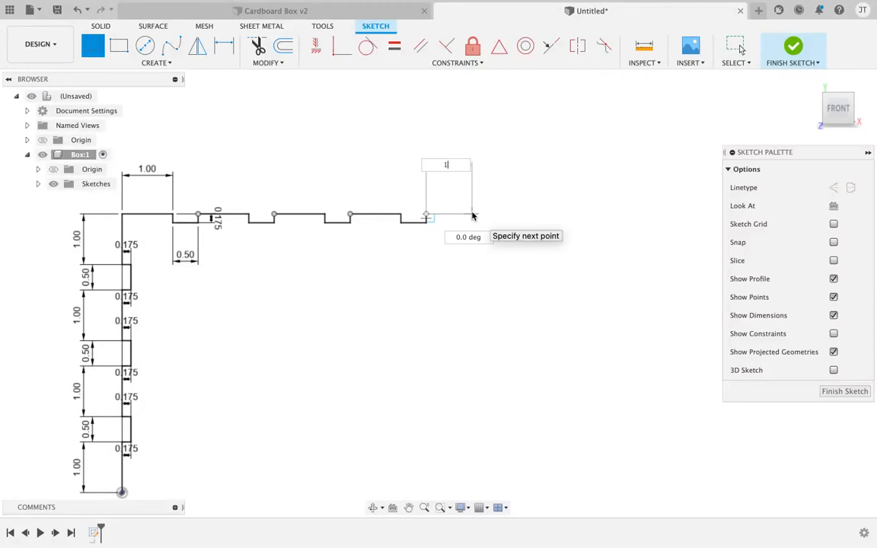
key("Tab")
key("Return")
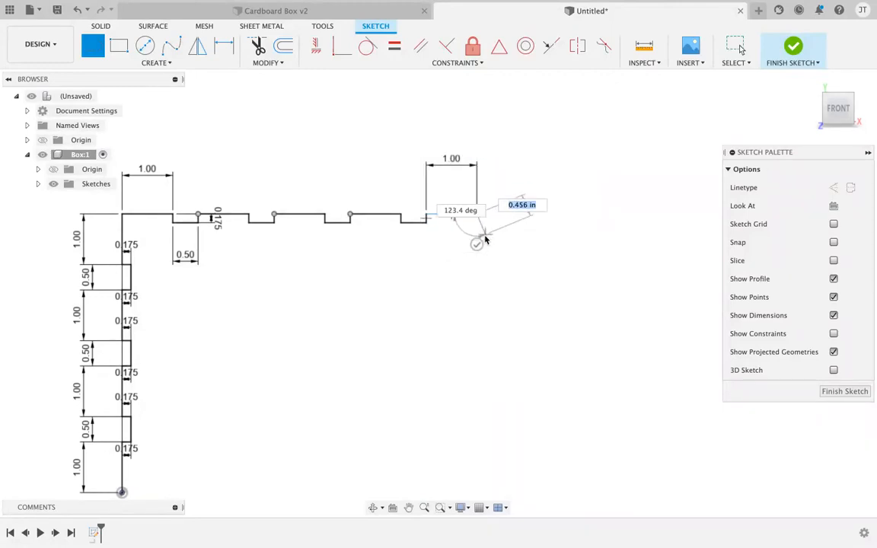
key("Escape")
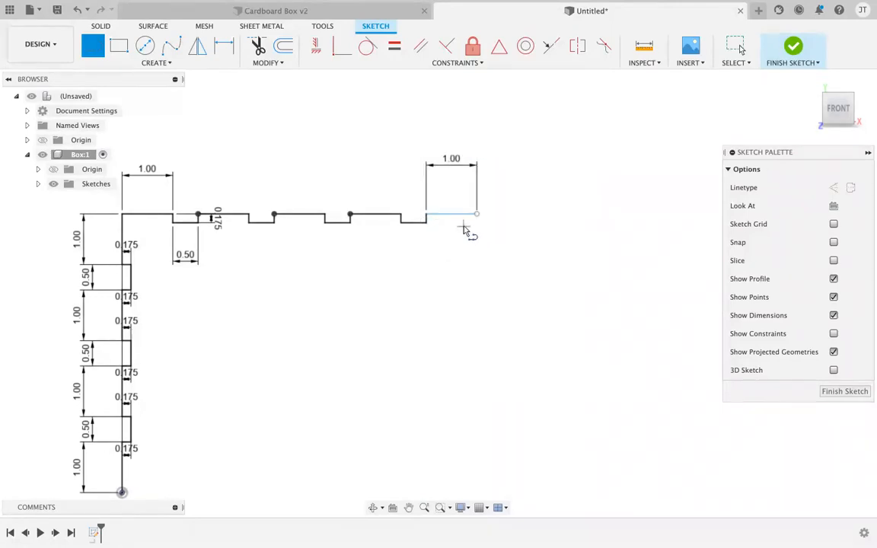
key("Escape")
mouse_move(458, 215)
left_mouse_down()
mouse_move(458, 222)
mouse_move(458, 155)
mouse_move(455, 194)
left_mouse_up()
key("super+z")
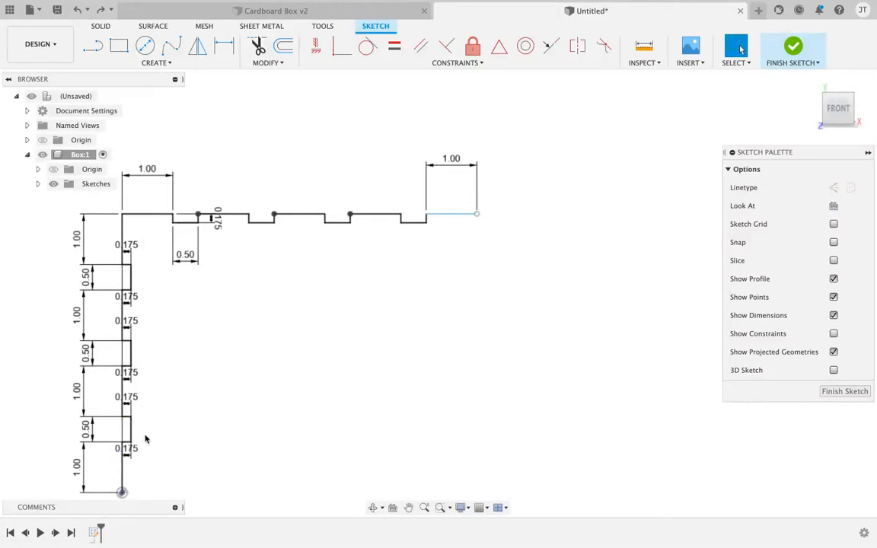
- Hide the sketch dimensions and draw a horizontal line about 0.42 in long inward from the midpoint of the vertical edge's middle notch
middle_click_drag(235, 422, 238, 392)
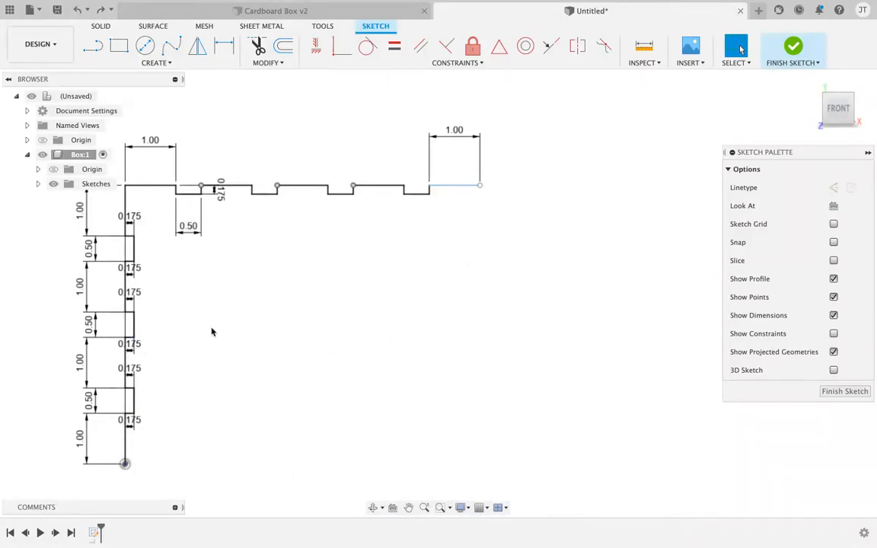
key("l")
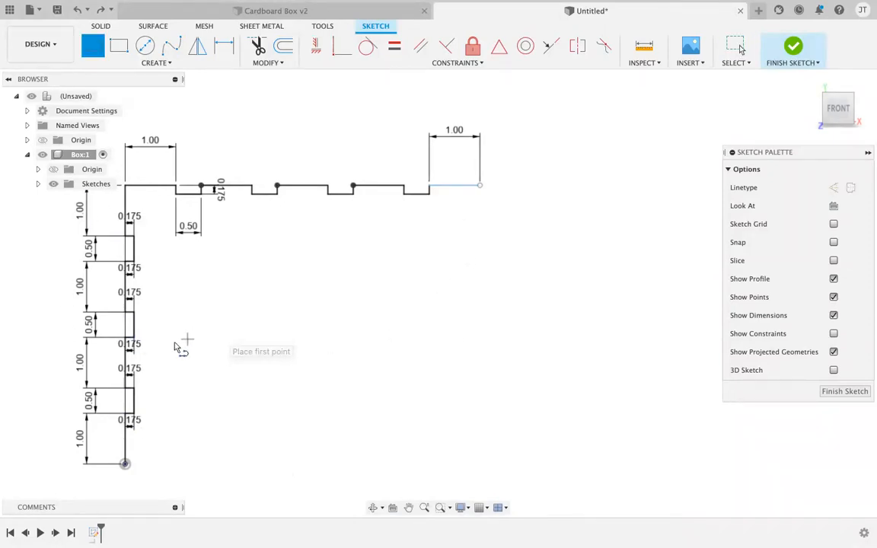
left_click(833, 316)
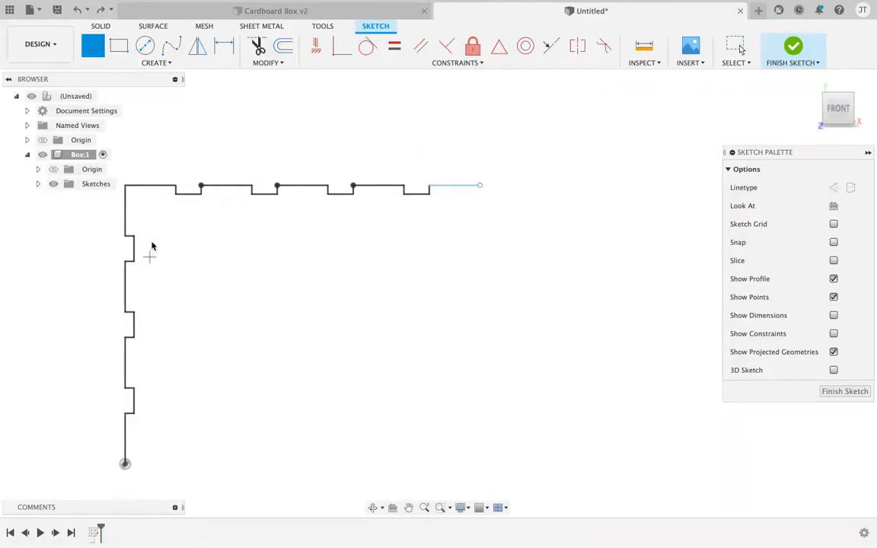
left_click(127, 325)
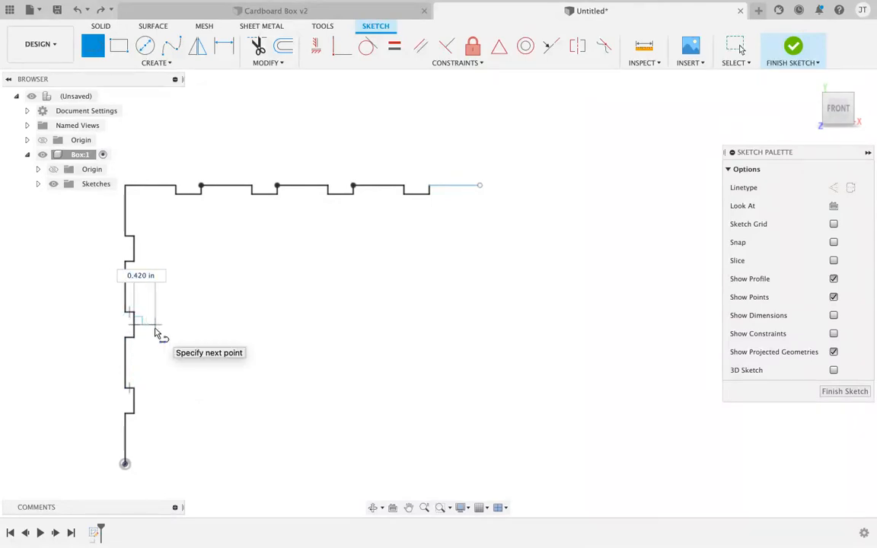
left_click(154, 354)
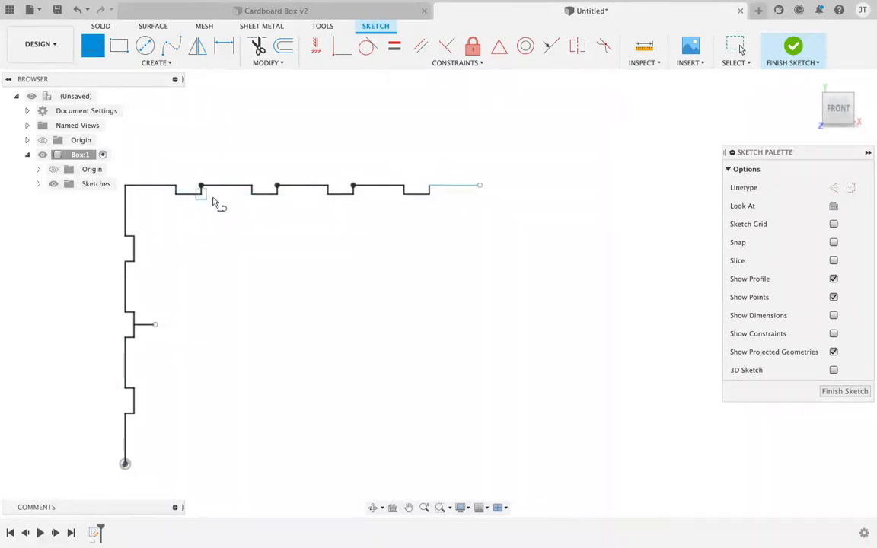
- Draw a vertical line about 0.43 in long downward from the midpoint of the upper edge's central segment
left_click(302, 186)
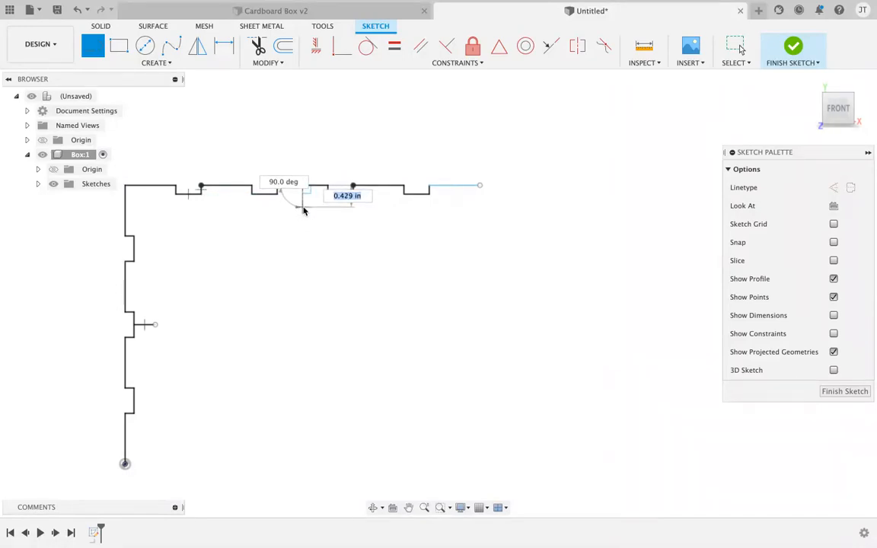
left_click(302, 207)
left_click(272, 260)
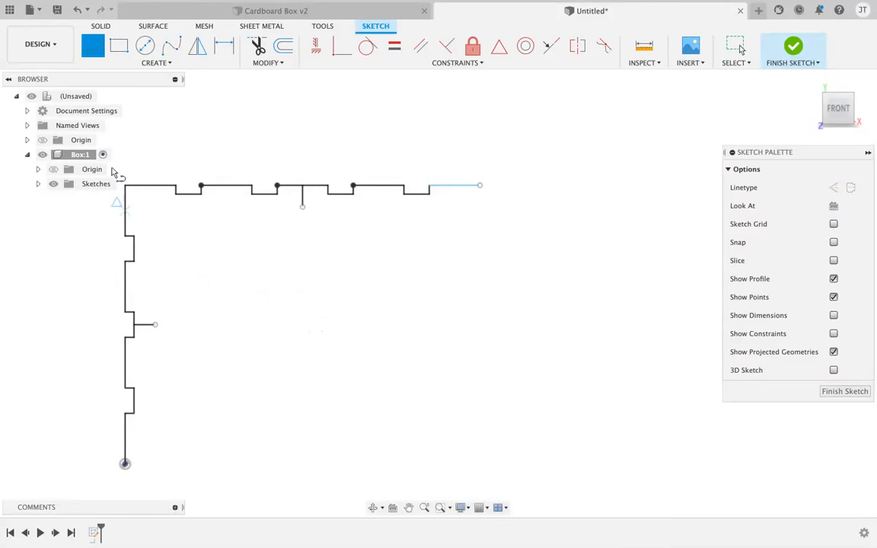
- Mirror the entire notched vertical edge about the short vertical line at the middle of the upper edge
left_click(141, 64)
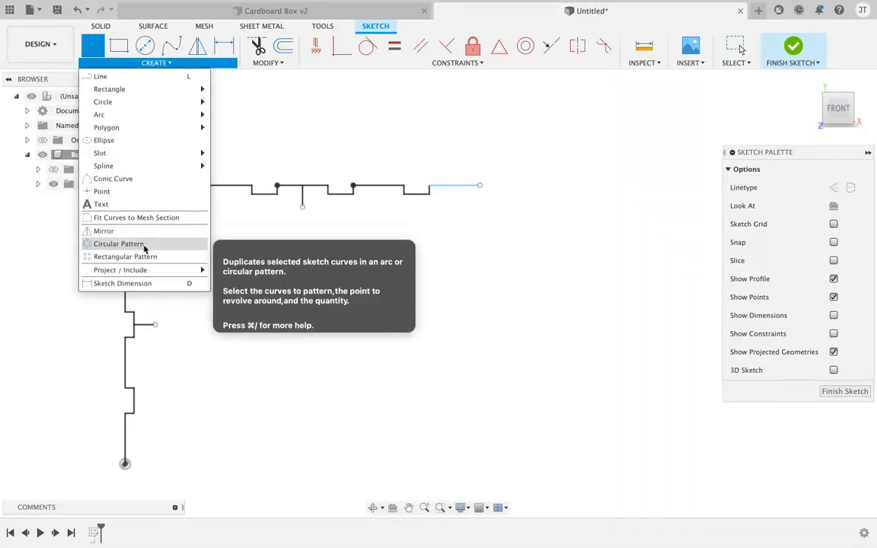
left_click(141, 232)
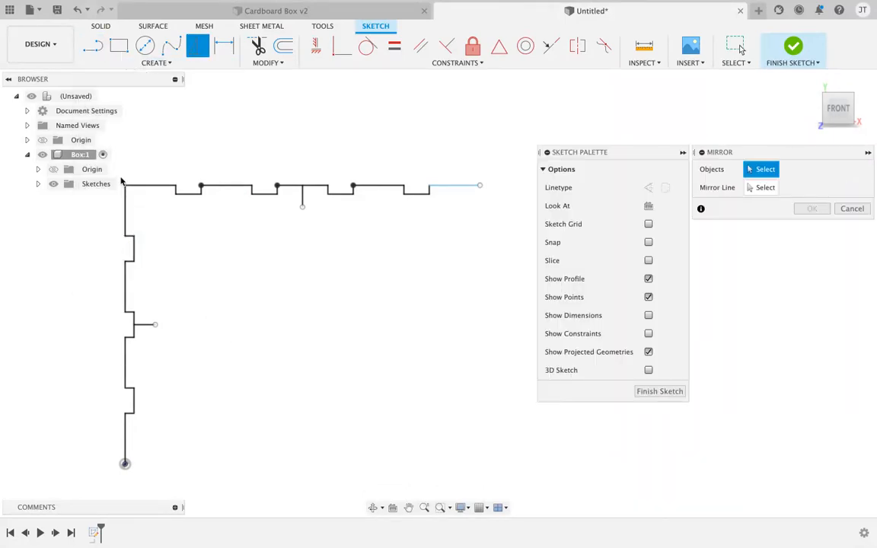
middle_click_drag(299, 309, 370, 283)
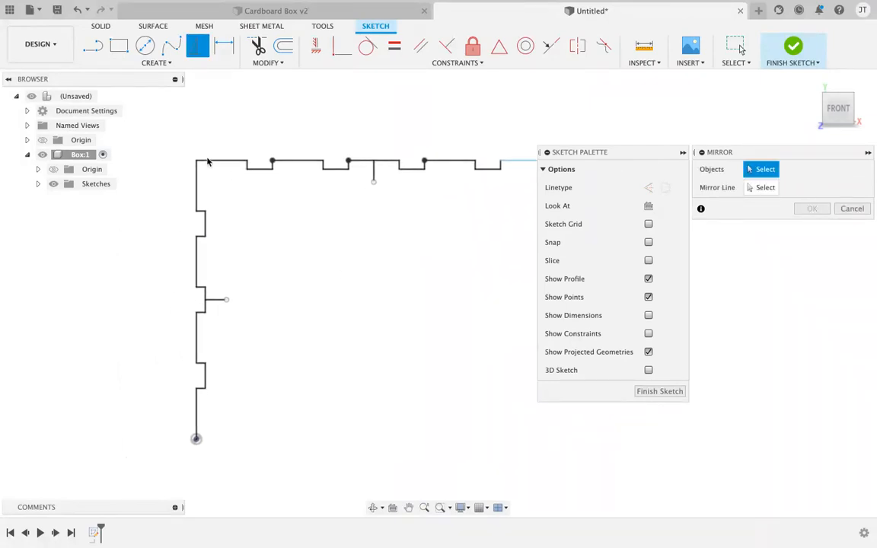
mouse_move(168, 144)
left_mouse_down()
mouse_move(250, 434)
mouse_move(219, 465)
left_mouse_up()
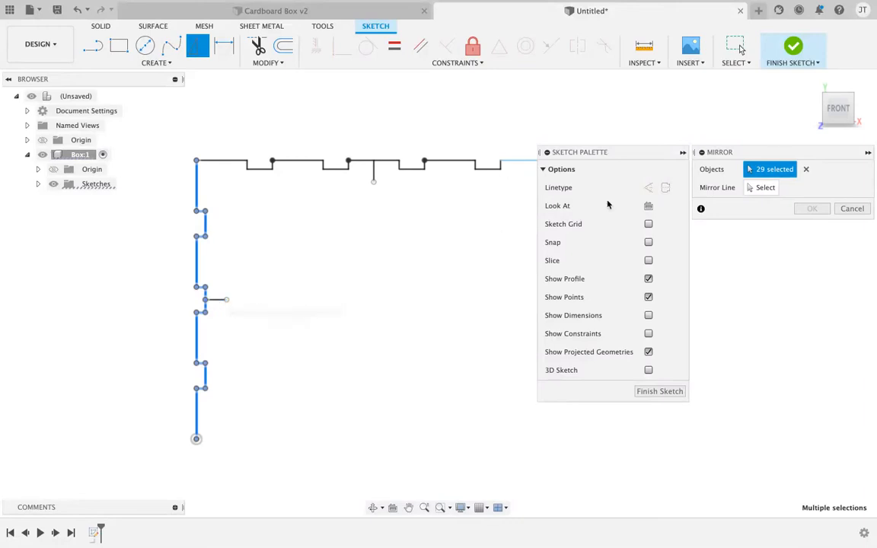
left_click(765, 188)
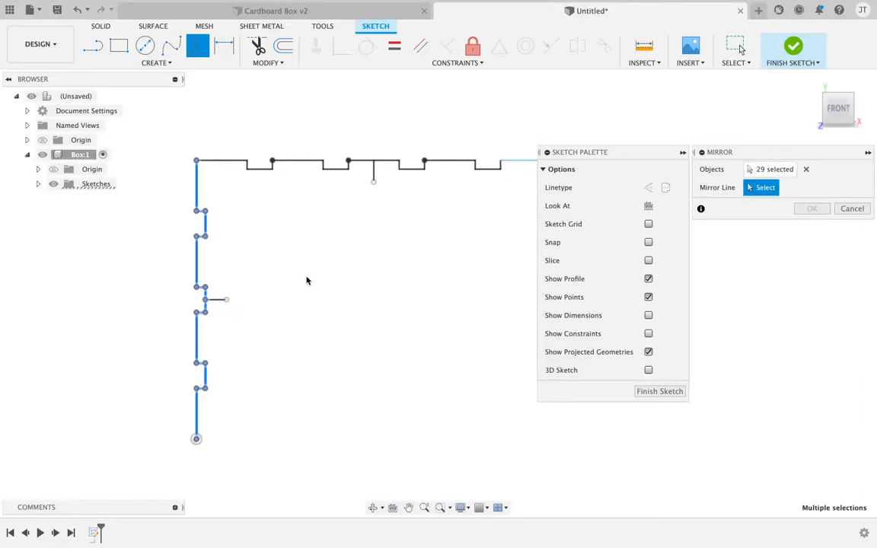
left_click(373, 174)
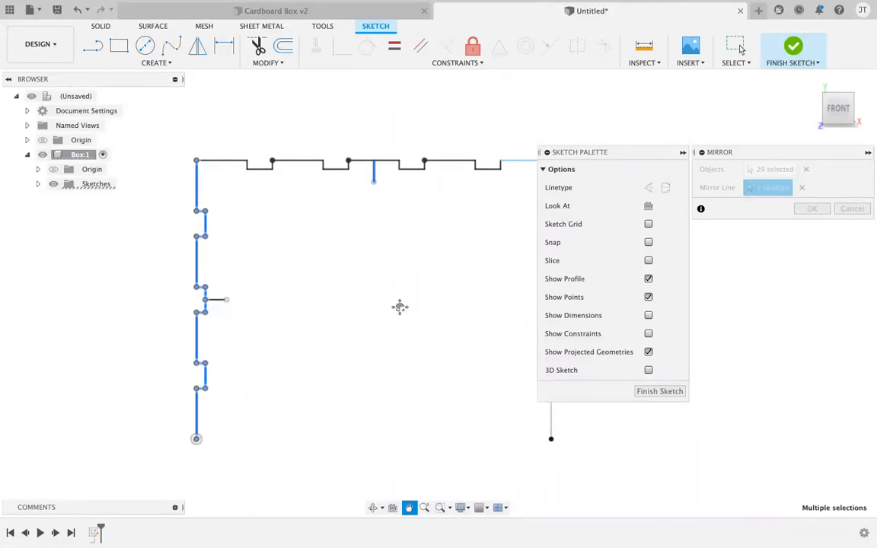
middle_click_drag(399, 308, 312, 335)
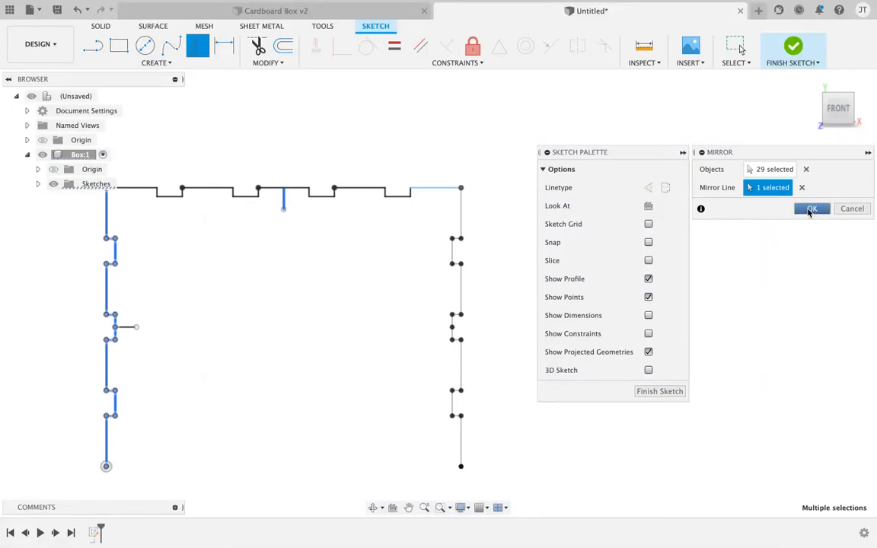
left_click(811, 209)
- Mirror the entire notched upper edge about the short horizontal line at the middle of the vertical edge, closing the panel outline
right_click(333, 345)
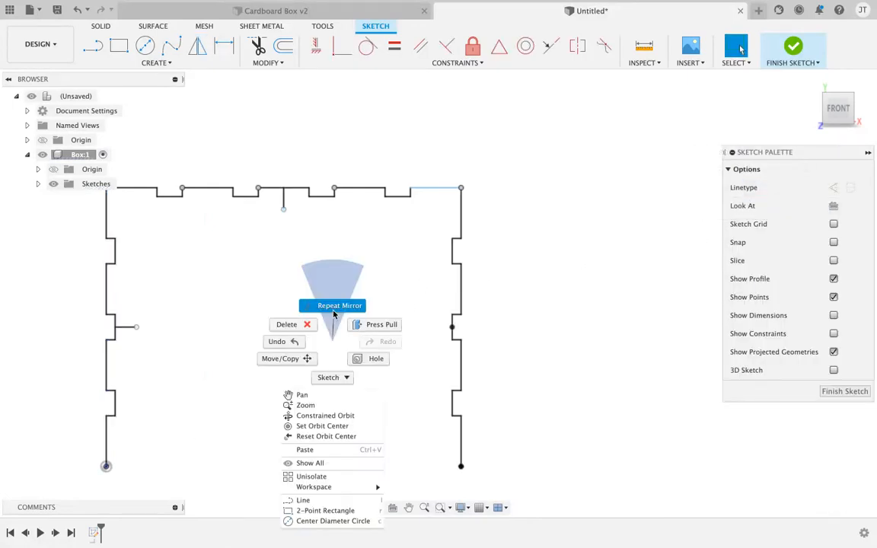
left_click(335, 307)
mouse_move(333, 309)
middle_mouse_down()
mouse_move(307, 336)
mouse_move(299, 237)
middle_mouse_up()
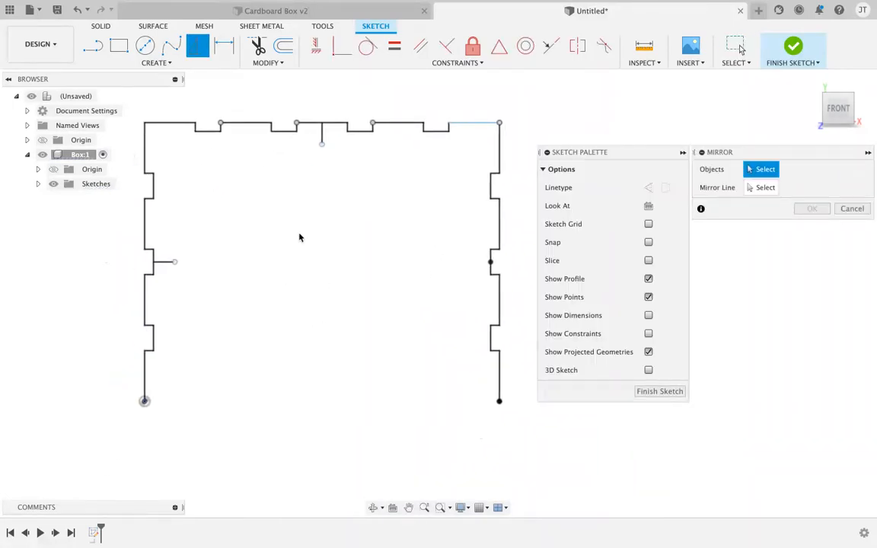
mouse_move(136, 119)
left_mouse_down()
mouse_move(395, 152)
mouse_move(511, 139)
left_mouse_up()
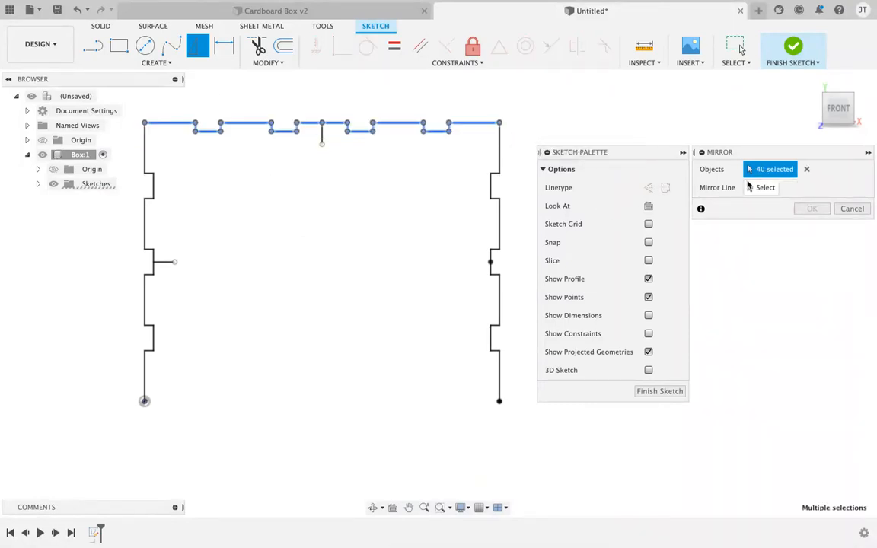
left_click(753, 188)
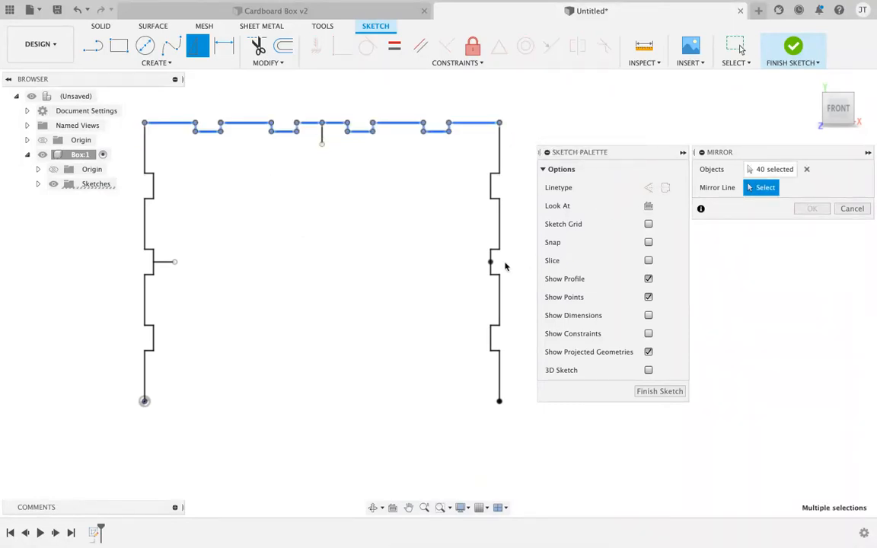
left_click(168, 262)
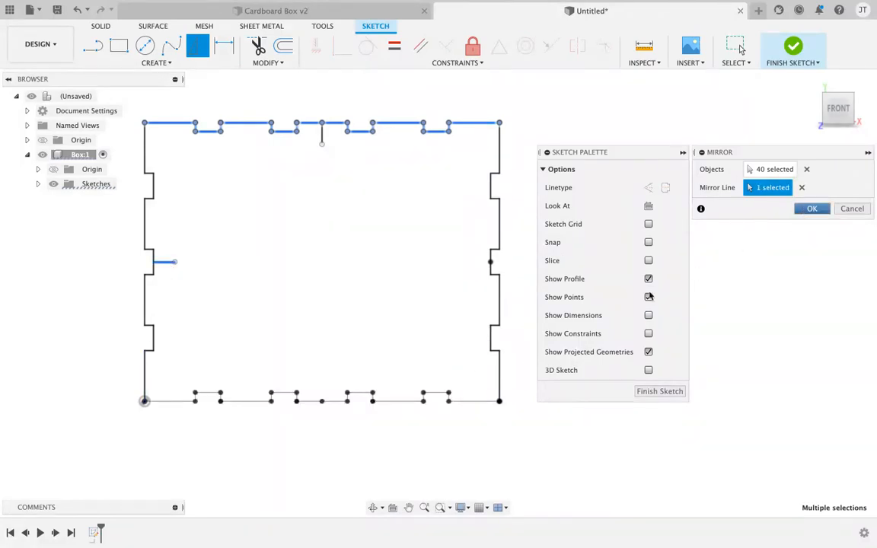
left_click(811, 208)
scroll(397, 354, "down", 2)
middle_click_drag(397, 354, 497, 341)
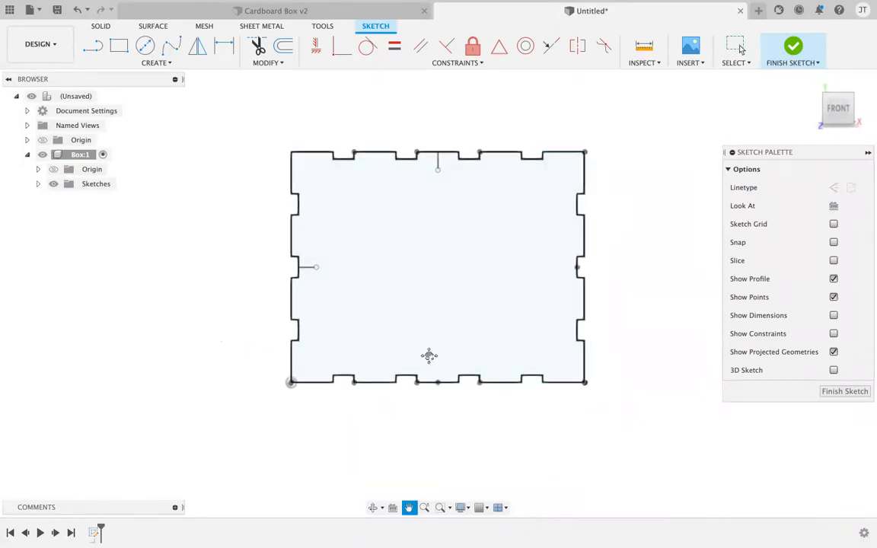
middle_click_drag(428, 354, 333, 399)
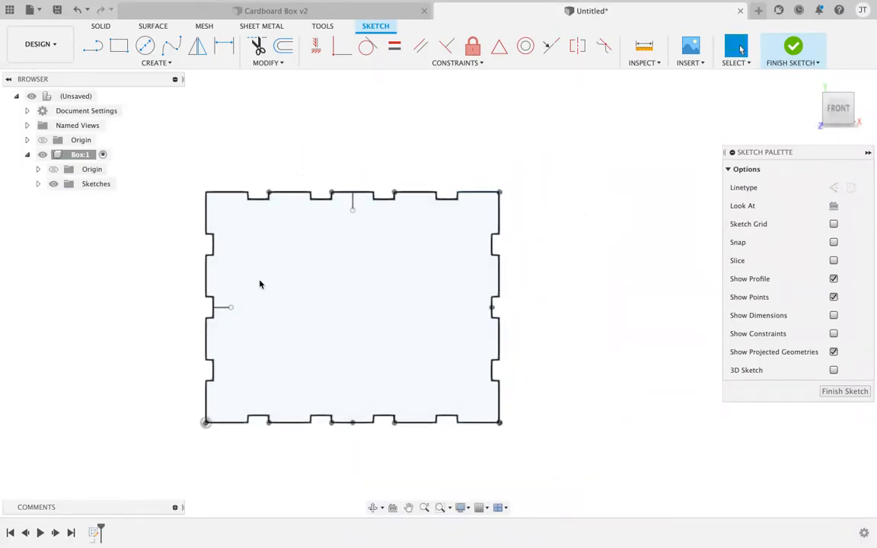
- Copy the panel's mirrored notched vertical edge 1 in outward along the positive X direction, keeping the original
middle_click_drag(539, 344, 532, 343)
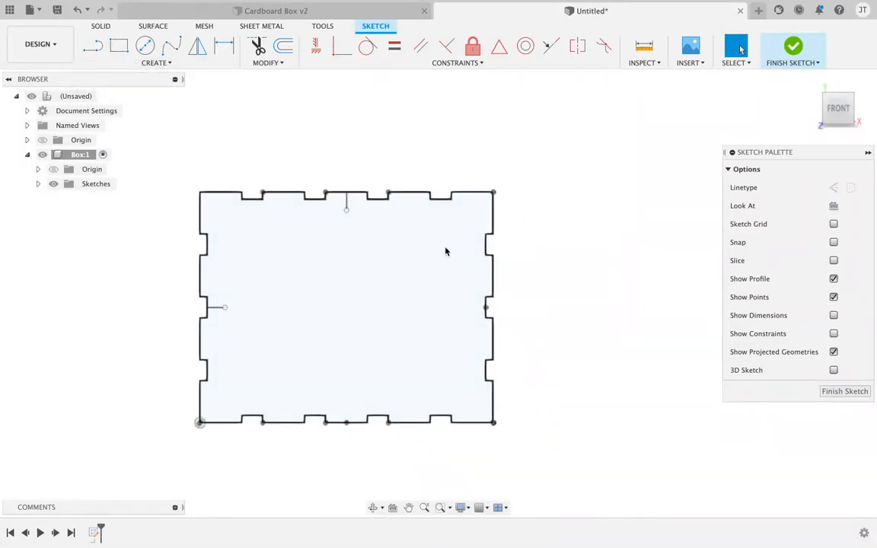
mouse_move(474, 173)
left_mouse_down()
mouse_move(495, 401)
mouse_move(509, 451)
left_mouse_up()
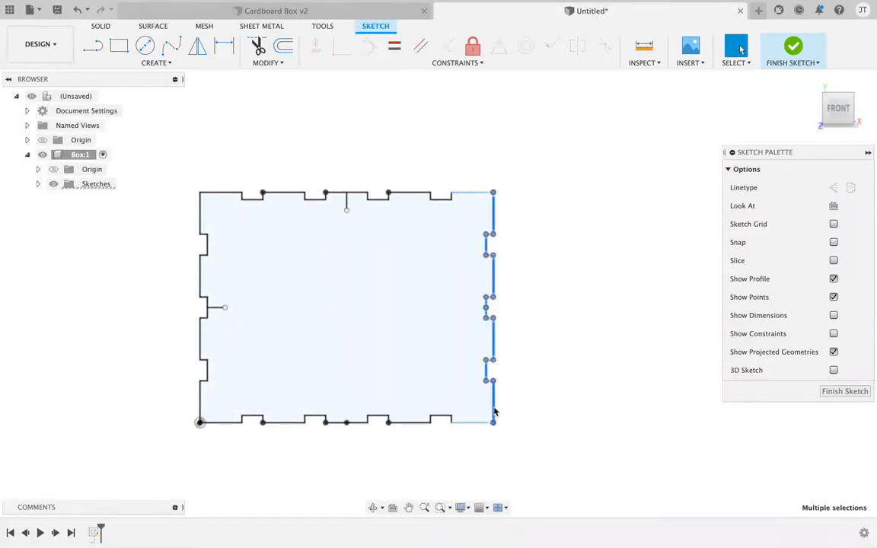
right_click(494, 412)
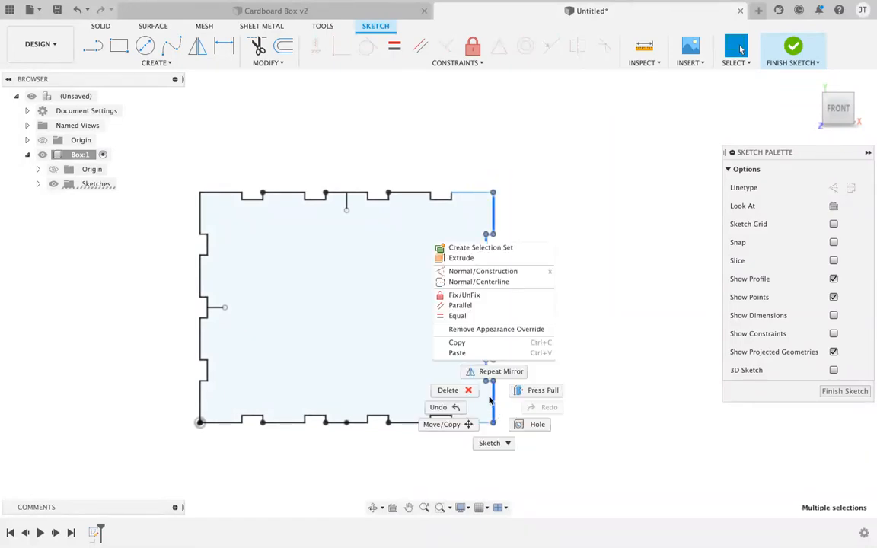
left_click(461, 427)
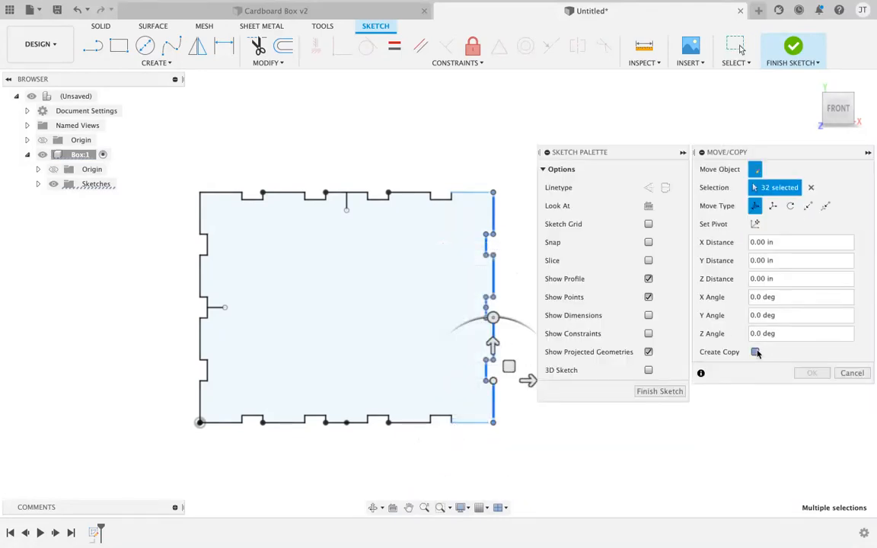
left_click(755, 352)
middle_click_drag(449, 362, 295, 353)
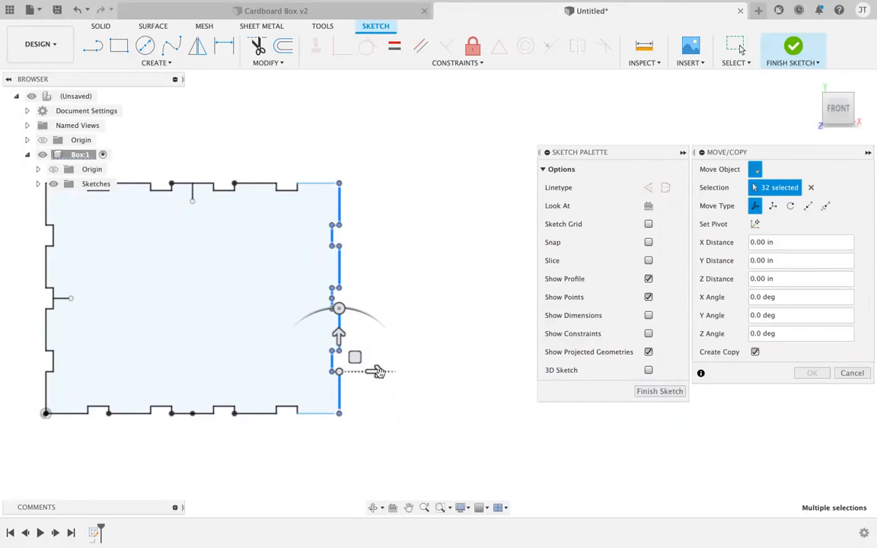
left_click_drag(378, 372, 417, 372)
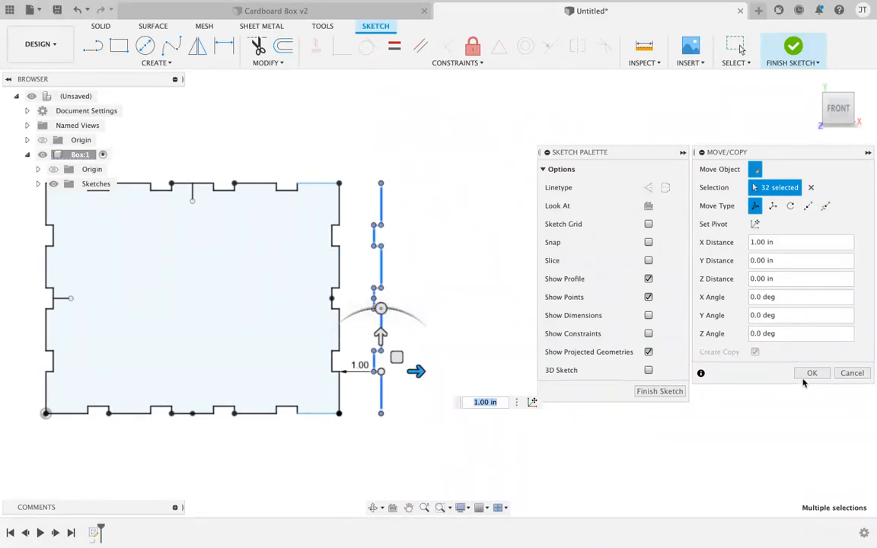
left_click(808, 373)
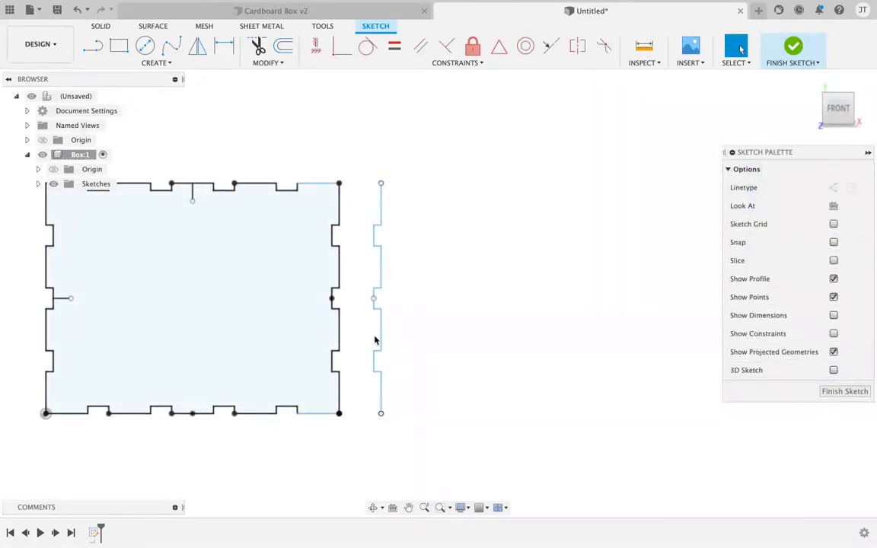
mouse_move(382, 335)
left_mouse_down()
mouse_move(422, 330)
mouse_move(383, 336)
left_mouse_up()
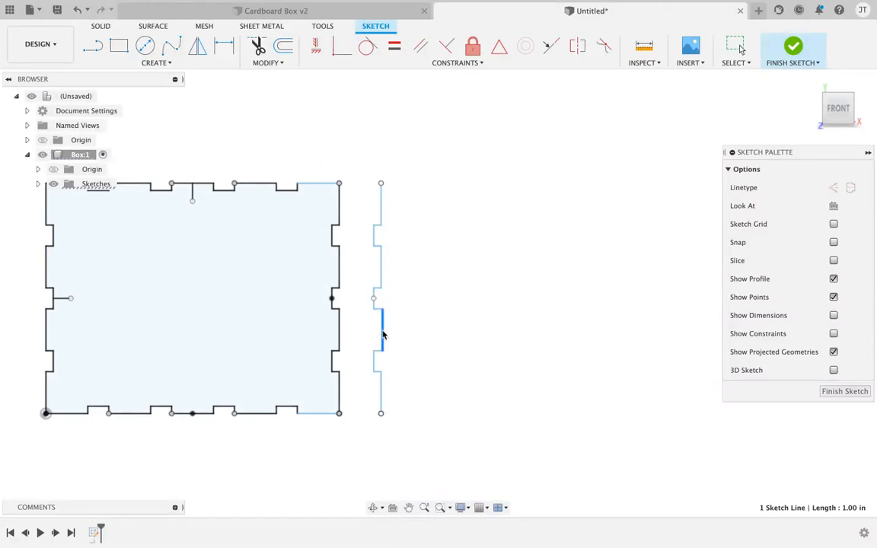
left_click(399, 343)
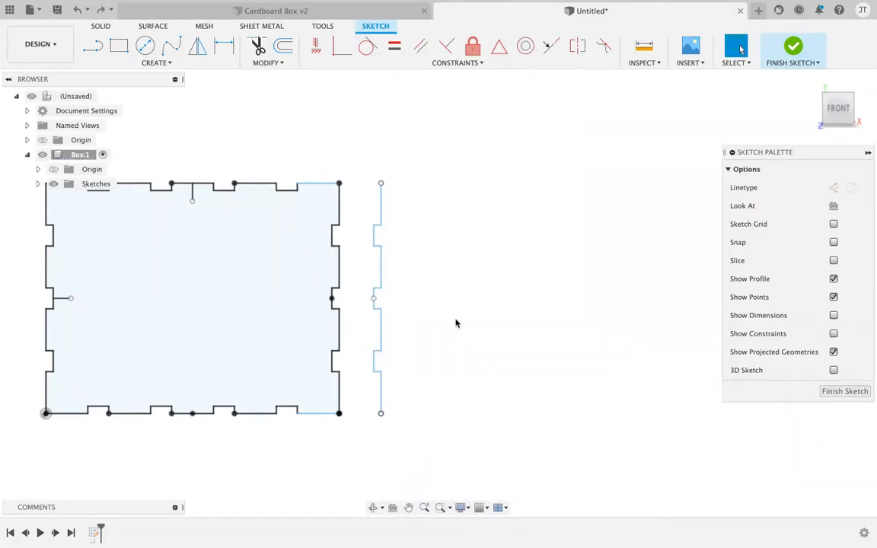
middle_click_drag(450, 315, 587, 329)
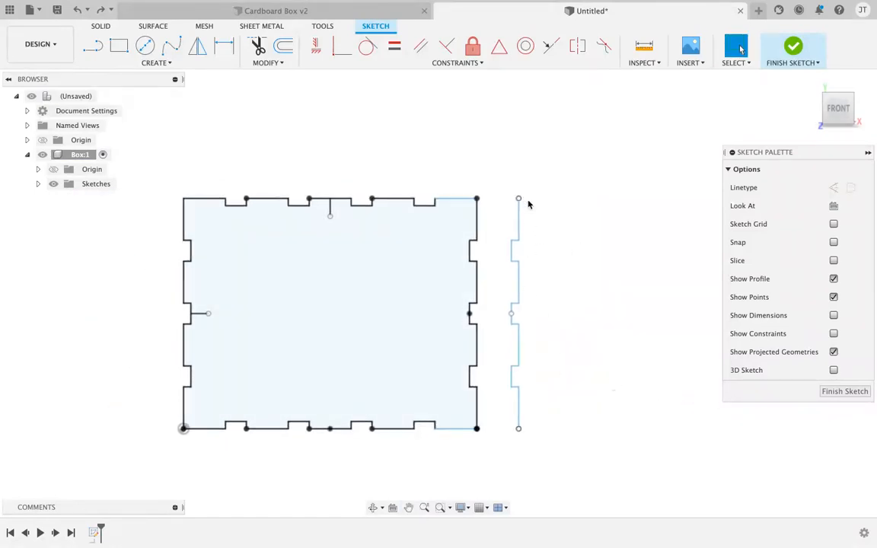
middle_click_drag(587, 233, 521, 244)
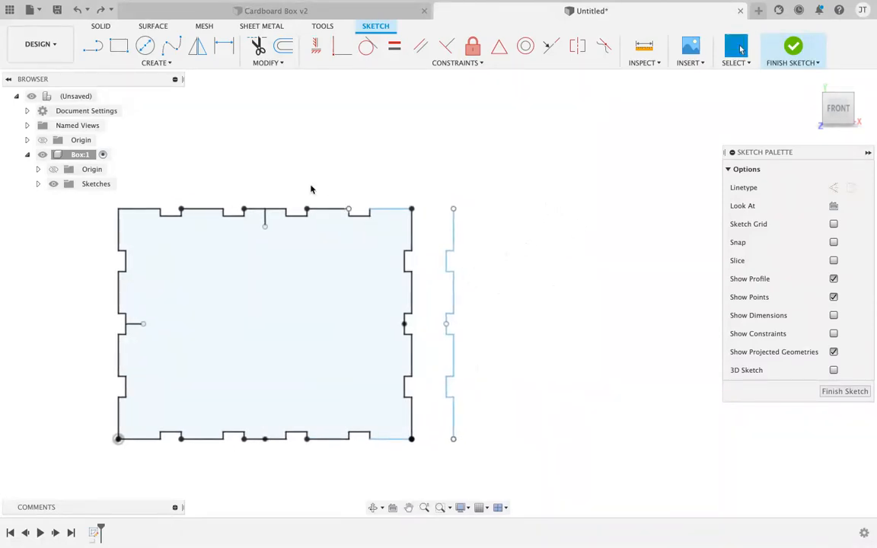
- Switch to the browser, examine the finger joint box image results for how adjoining panels interlock, and return to Fusion 360
key("ctrl+Left")
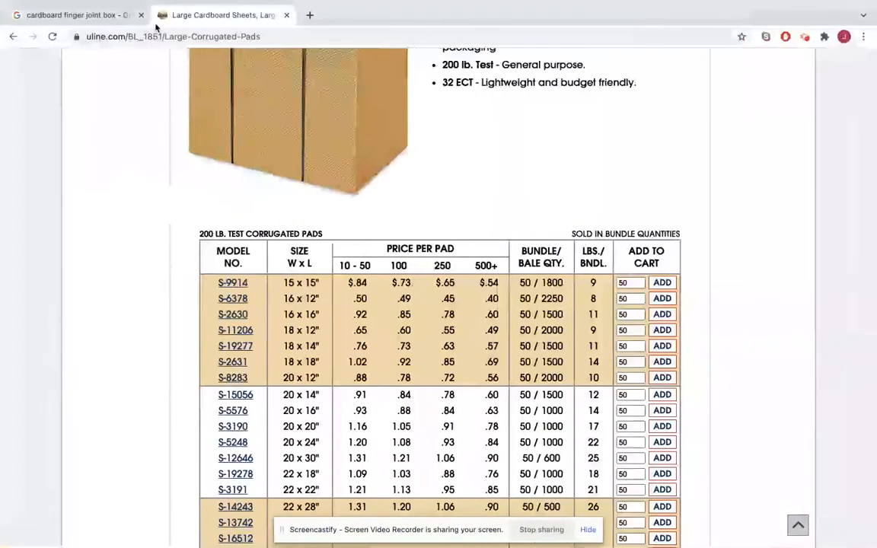
left_click(76, 14)
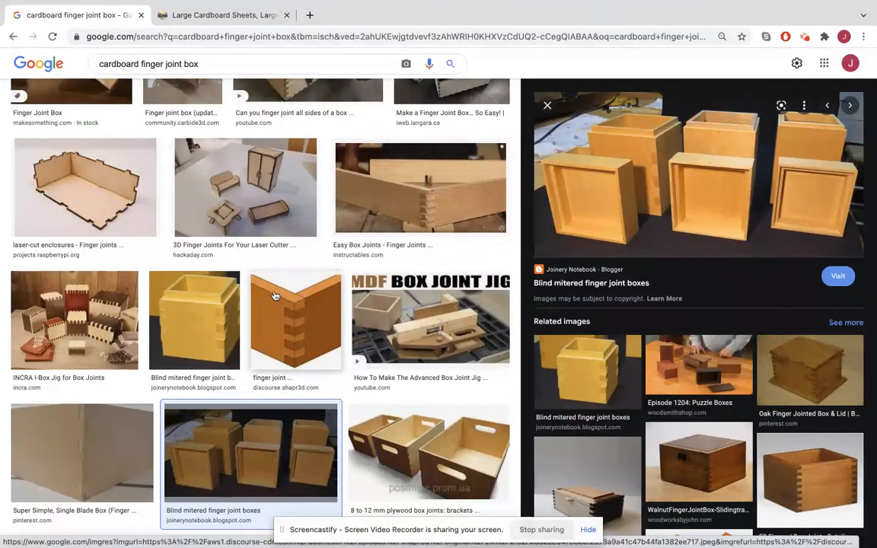
key("ctrl+Right")
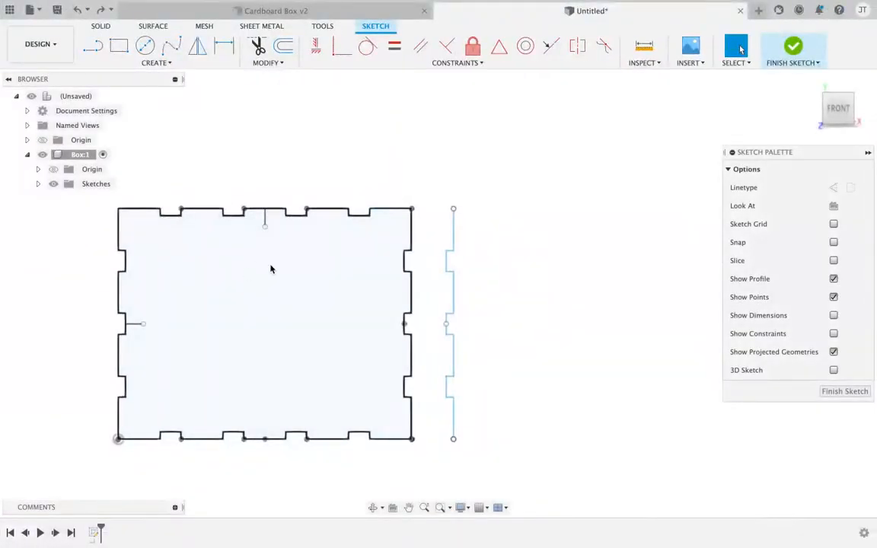
key("ctrl+Left")
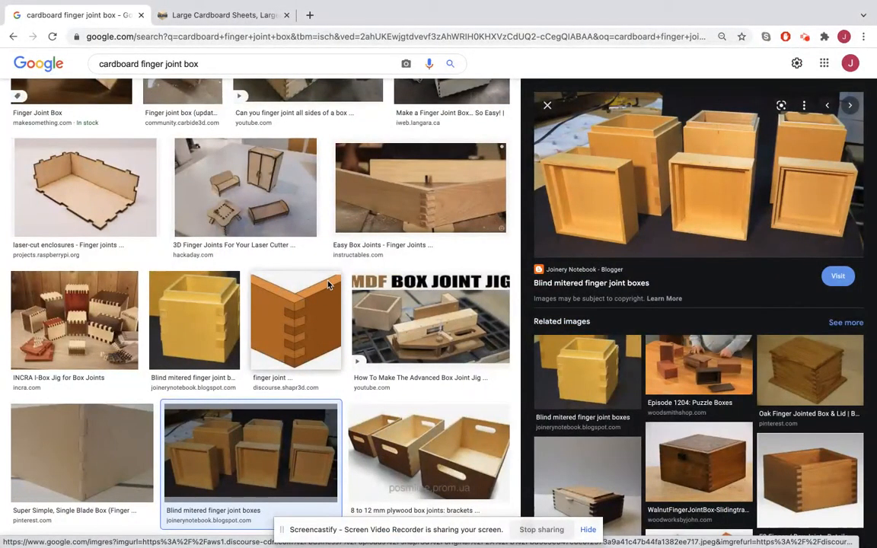
key("ctrl+Right")
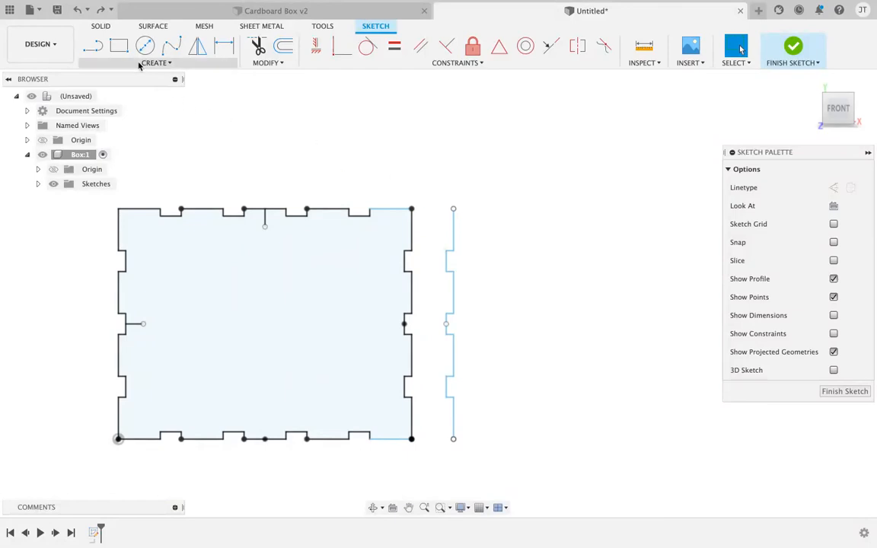
- Draw a two-point rectangle 1 in wide and 0.175 in high, extending outward from the upper end of the copied notched edge
left_click(119, 47)
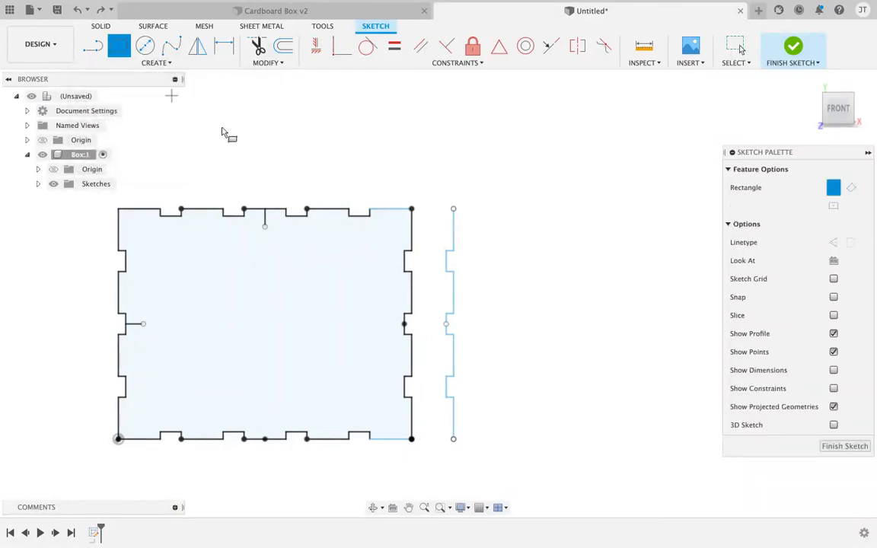
left_click(455, 213)
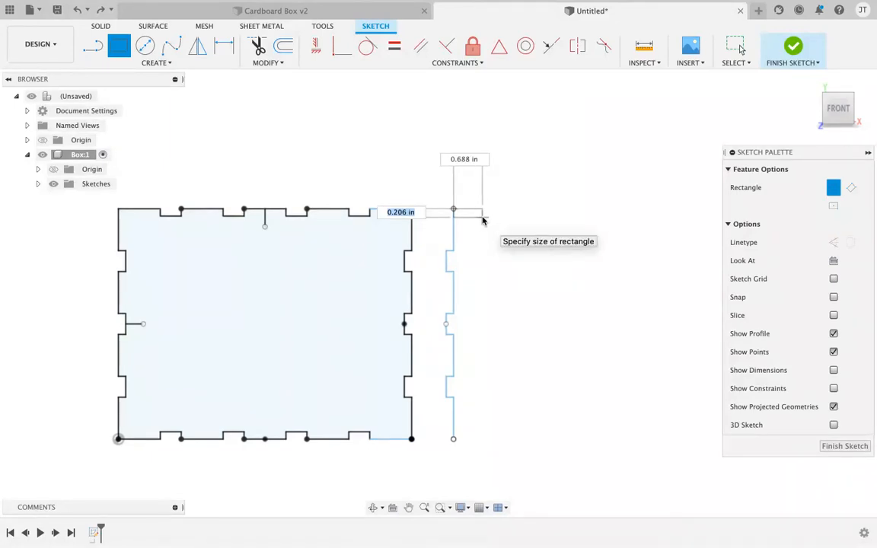
type(".175")
key("Tab")
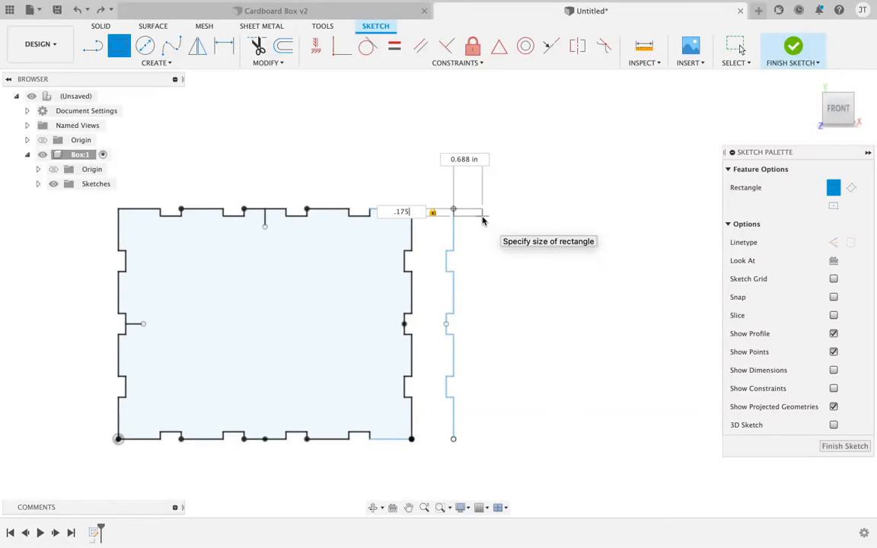
key("Tab")
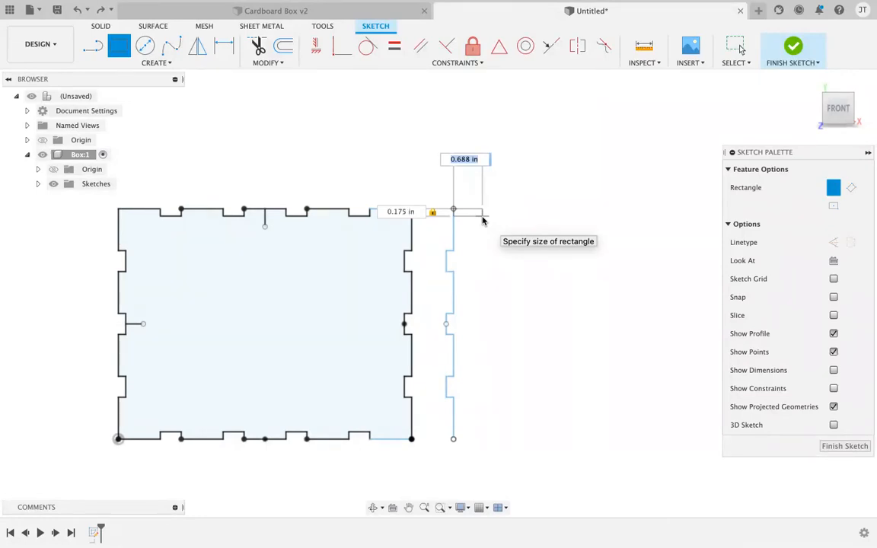
type("1")
key("Tab")
key("Return")
key("Escape")
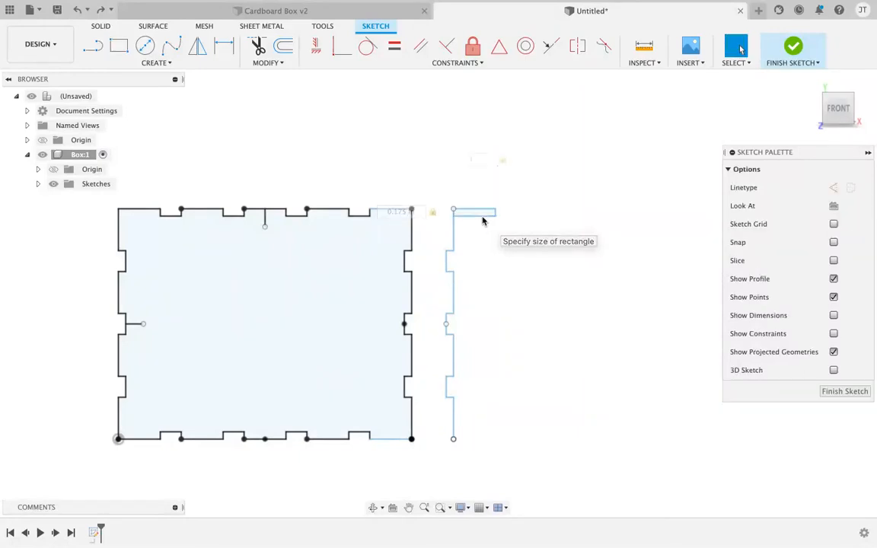
key("l")
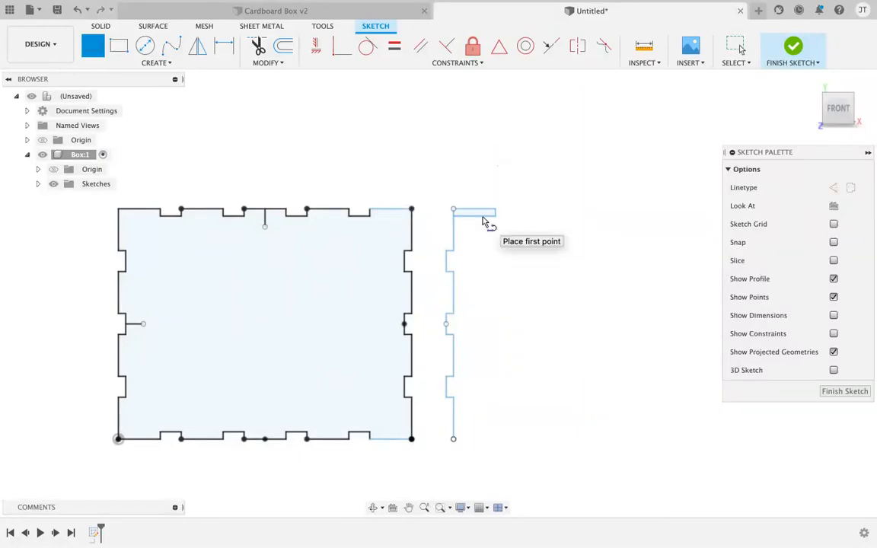
key("Escape")
left_click(149, 63)
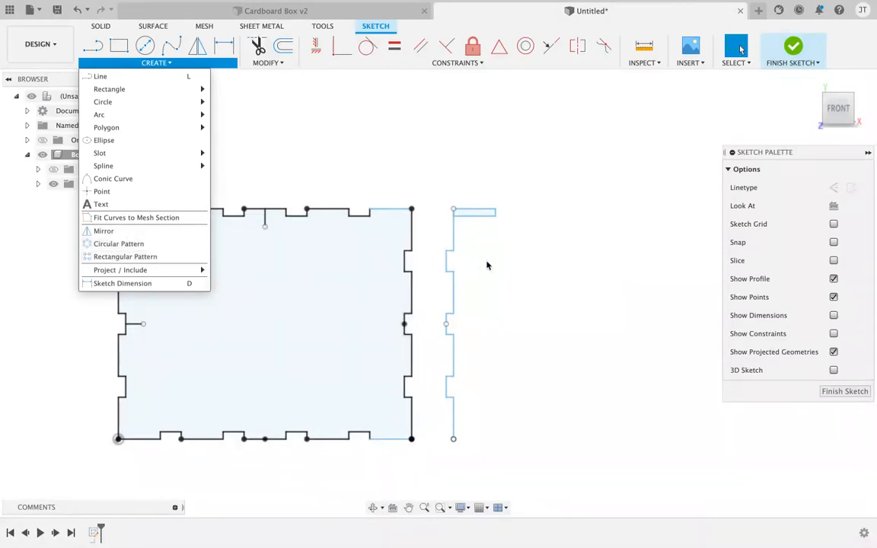
- Trim away the small rectangle's short vertical side farthest from the copied notched edge
scroll(489, 219, "up", 5)
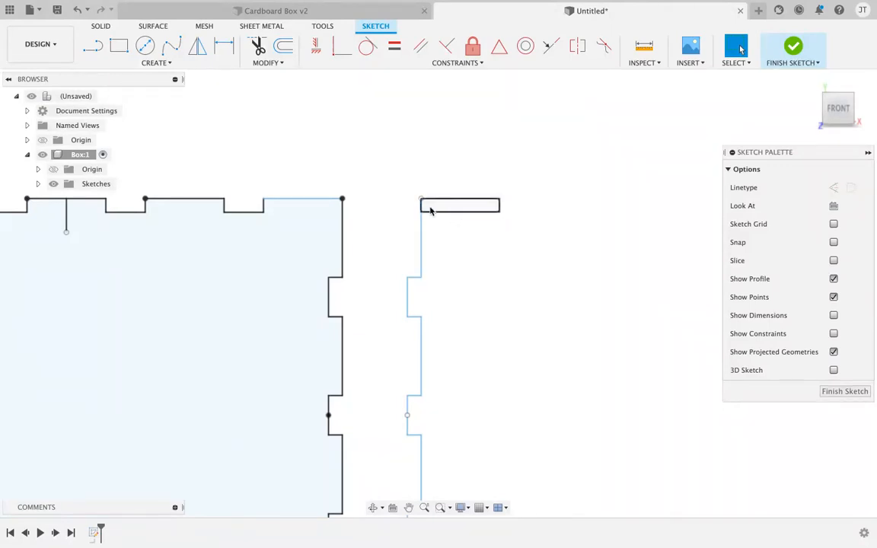
key("t")
left_click(500, 205)
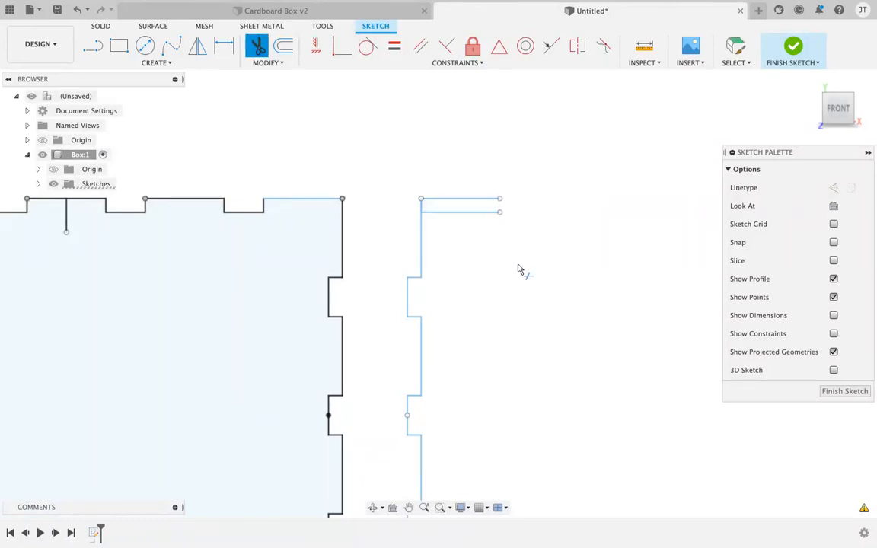
- Set up a rectangular pattern of the small open-ended rectangle, extending outward along the X direction with 1 in spacing
left_click(174, 63)
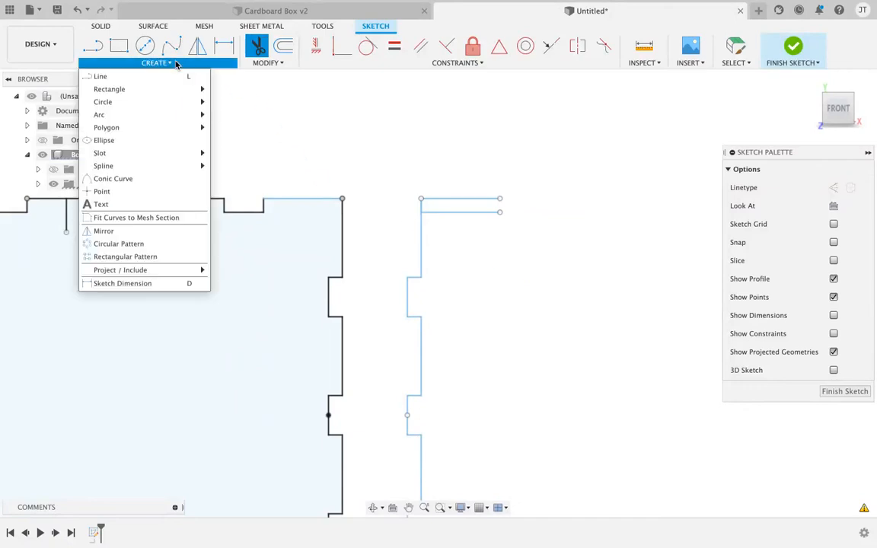
left_click(130, 256)
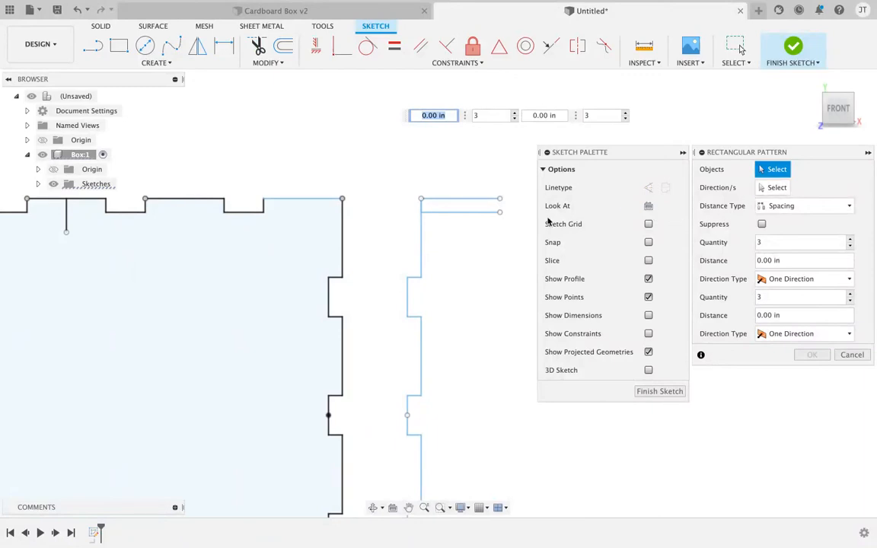
left_click_drag(405, 187, 514, 222)
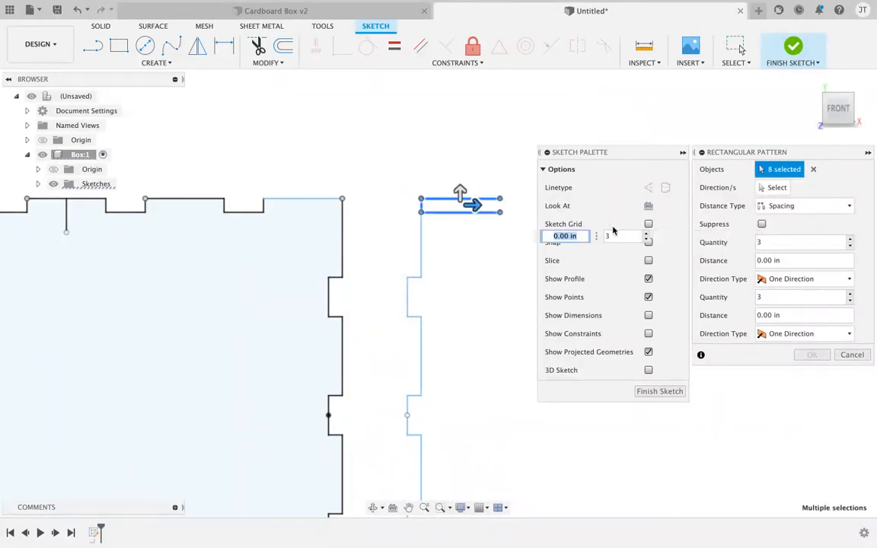
left_click(778, 190)
middle_click_drag(477, 259, 340, 292)
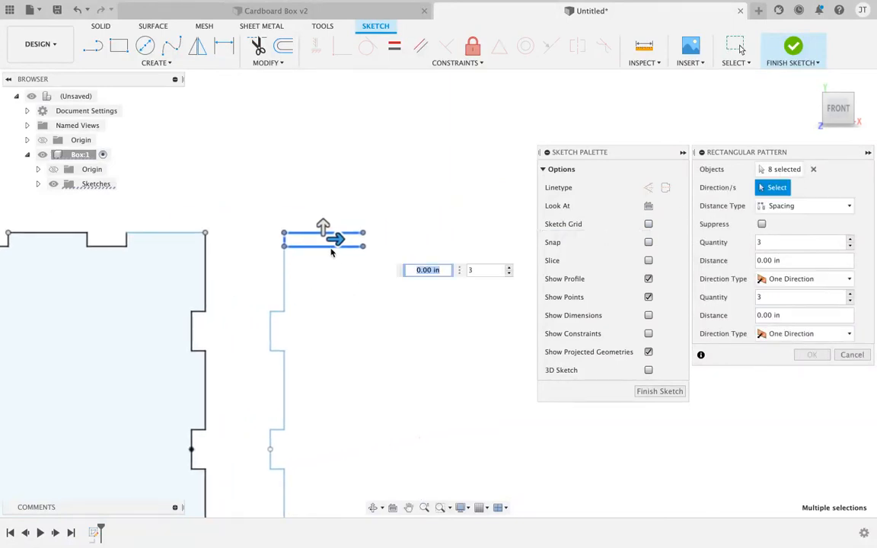
left_click_drag(340, 240, 413, 239)
middle_click_drag(416, 339, 305, 353)
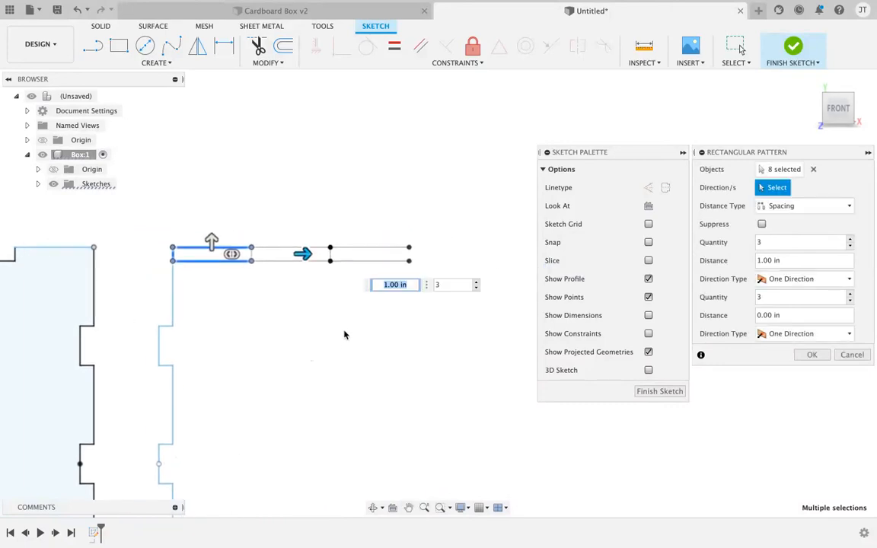
- Set the rectangular pattern's quantity to 7 in the X direction and apply it
left_click(477, 282)
left_click(477, 286)
left_click(477, 286)
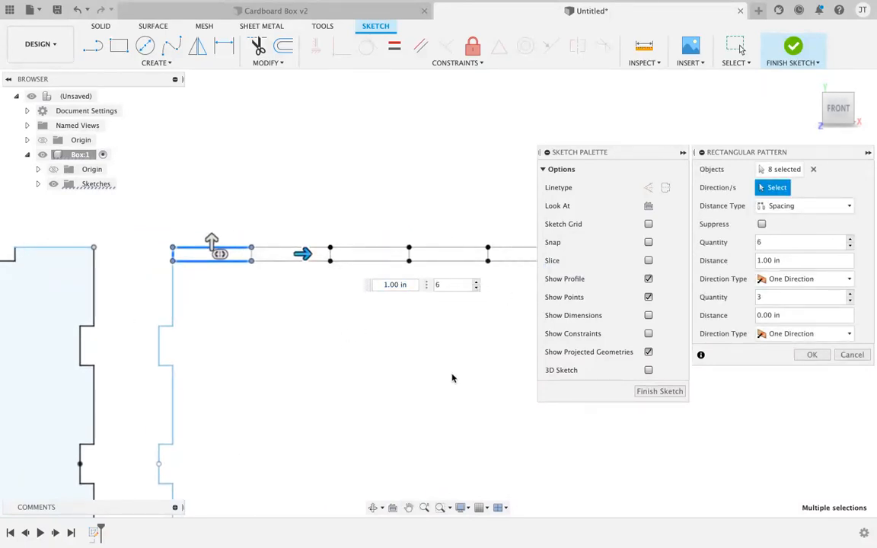
scroll(452, 377, "down", 3)
middle_click_drag(451, 403, 405, 340)
scroll(404, 340, "down", 2)
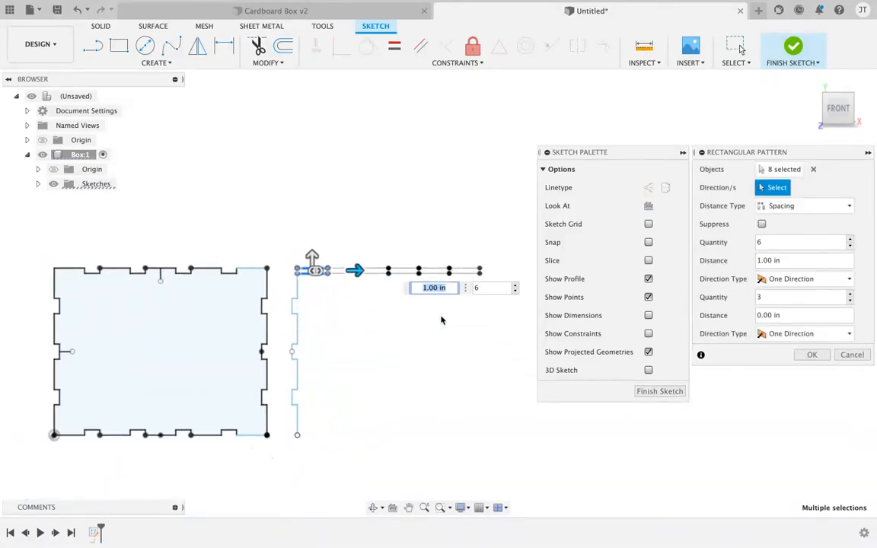
left_click(514, 287)
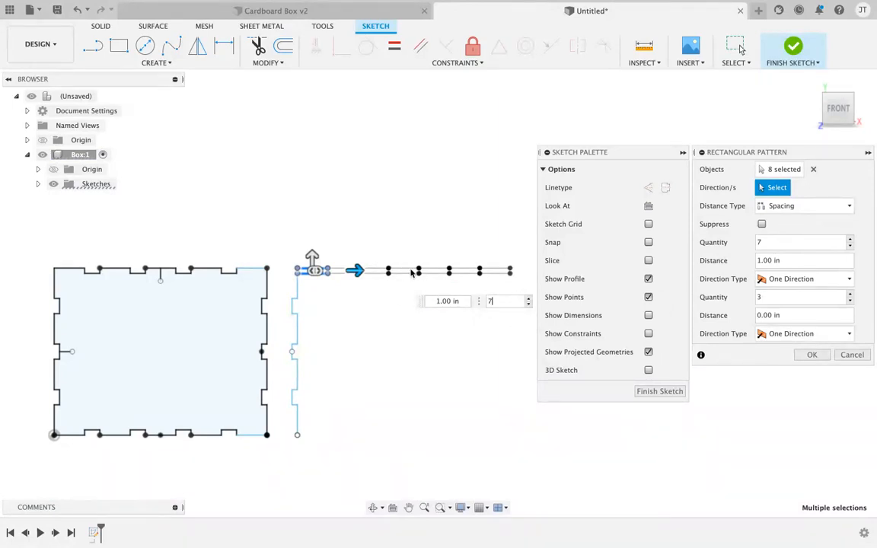
left_click(811, 355)
- Close the open far end of the rectangle row with a short vertical line
scroll(361, 299, "up", 3)
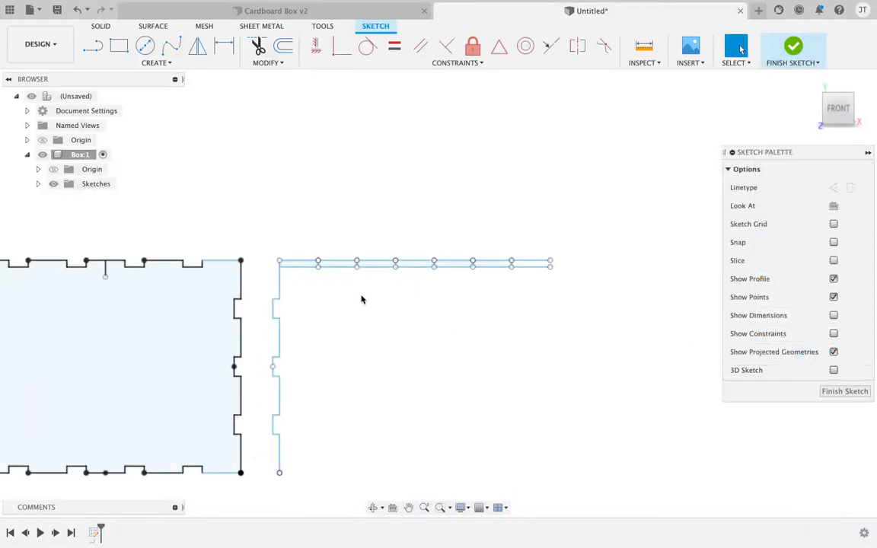
scroll(361, 299, "up", 2)
key("l")
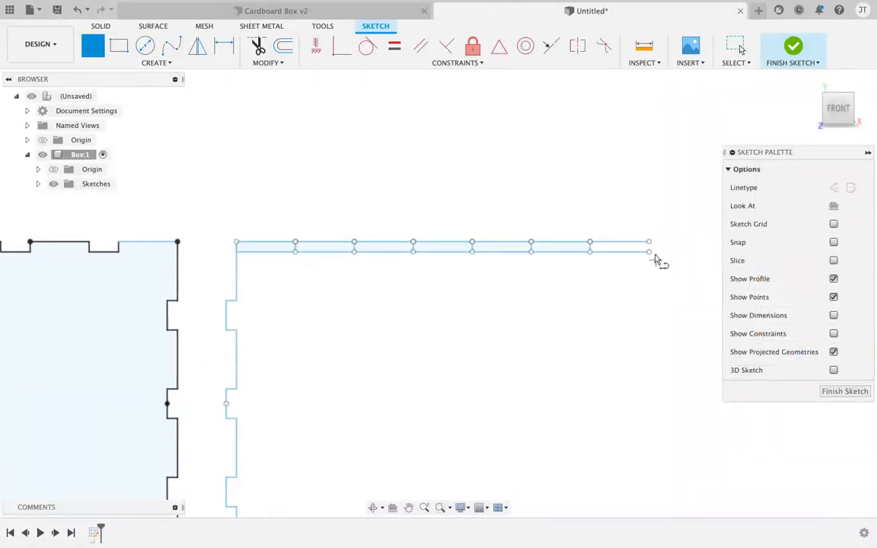
left_click(648, 242)
left_click(649, 252)
key("Escape")
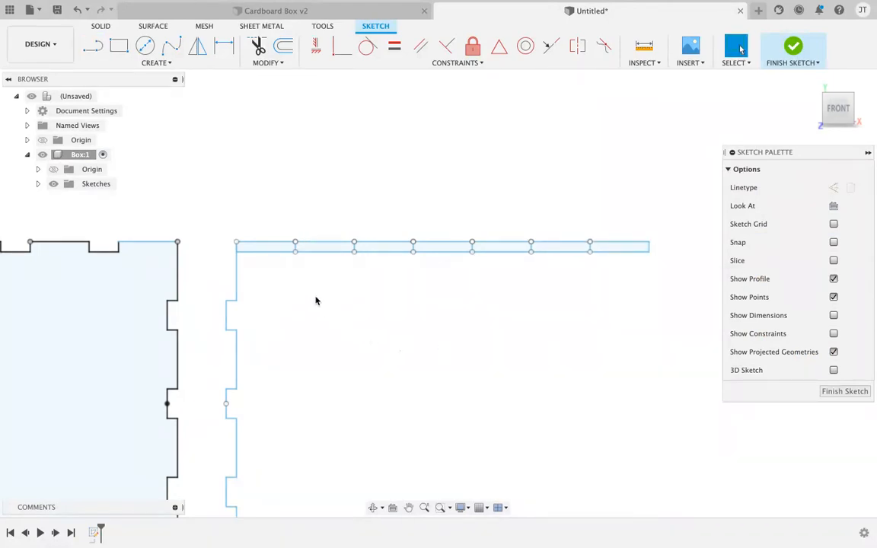
- Trim the upper edges of the second, fourth and sixth rectangles in the row to form gaps between the fingers
key("t")
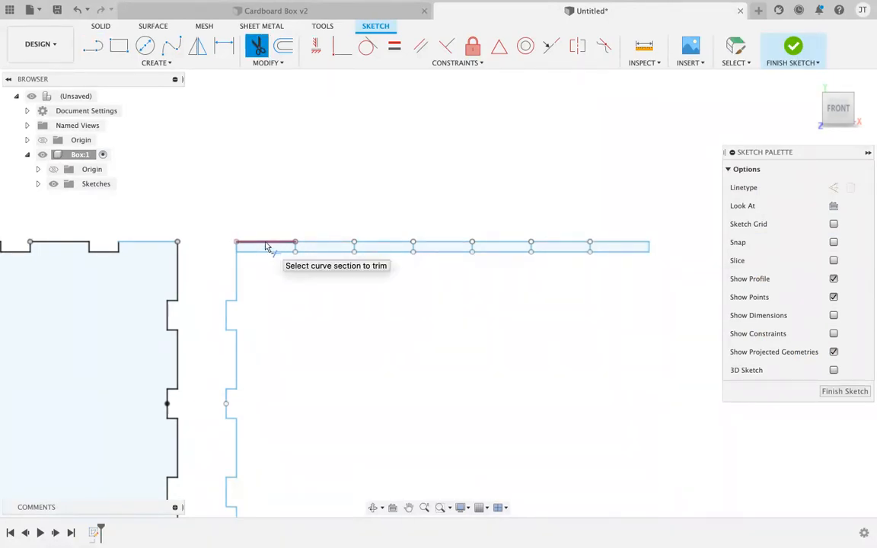
left_click(320, 248)
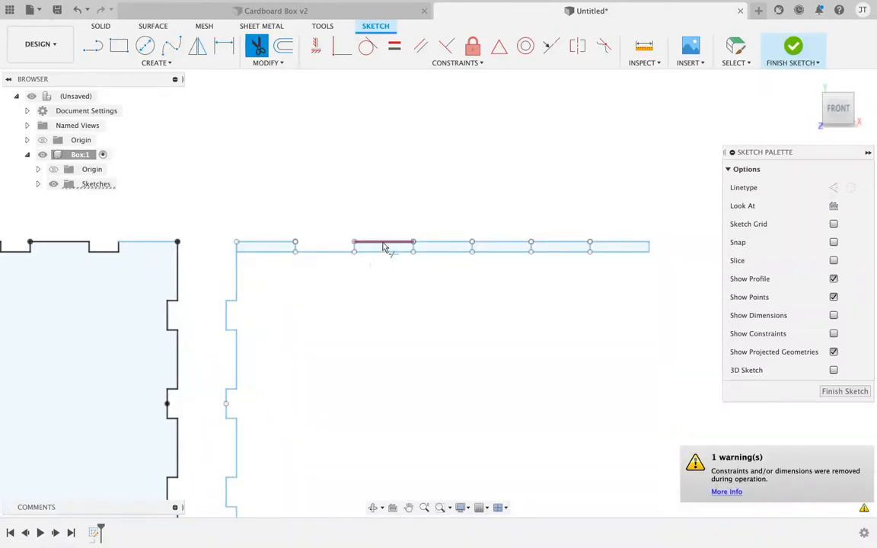
left_click(441, 245)
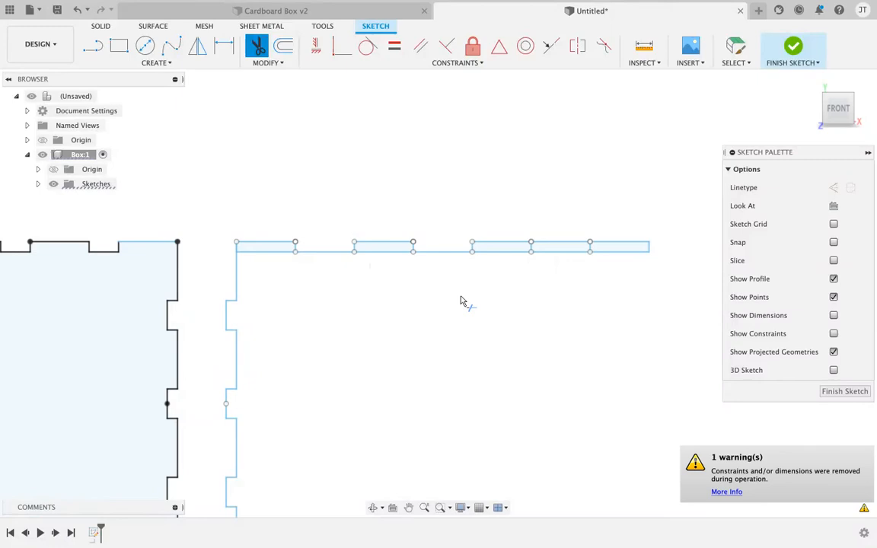
left_click(563, 252)
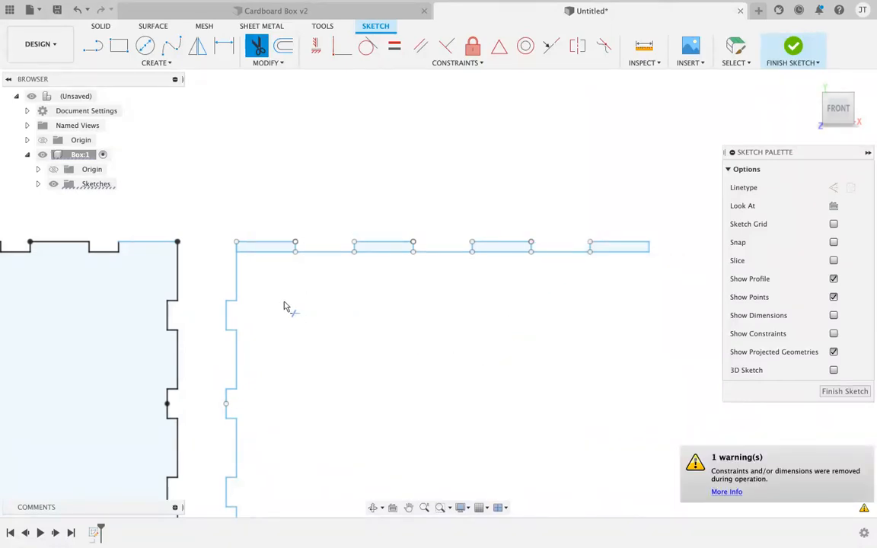
scroll(284, 306, "down", 3)
middle_click_drag(319, 404, 303, 352)
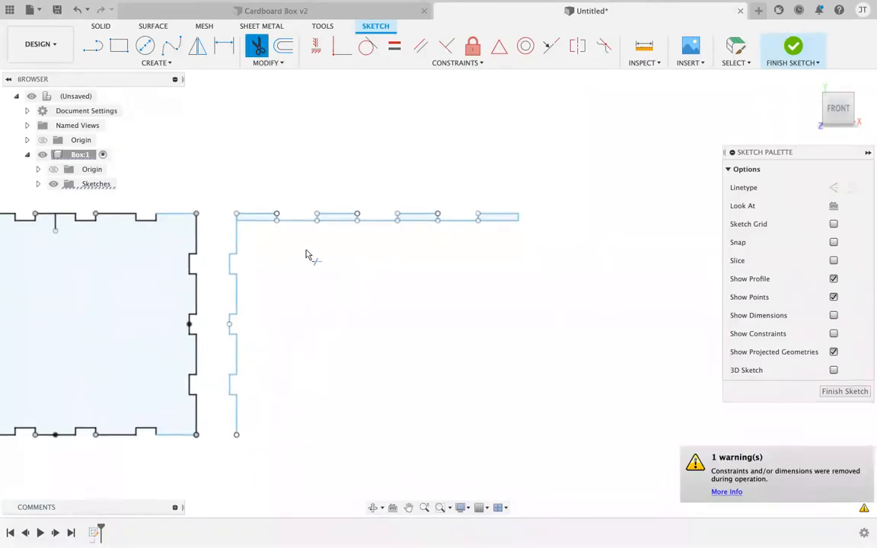
key("Escape")
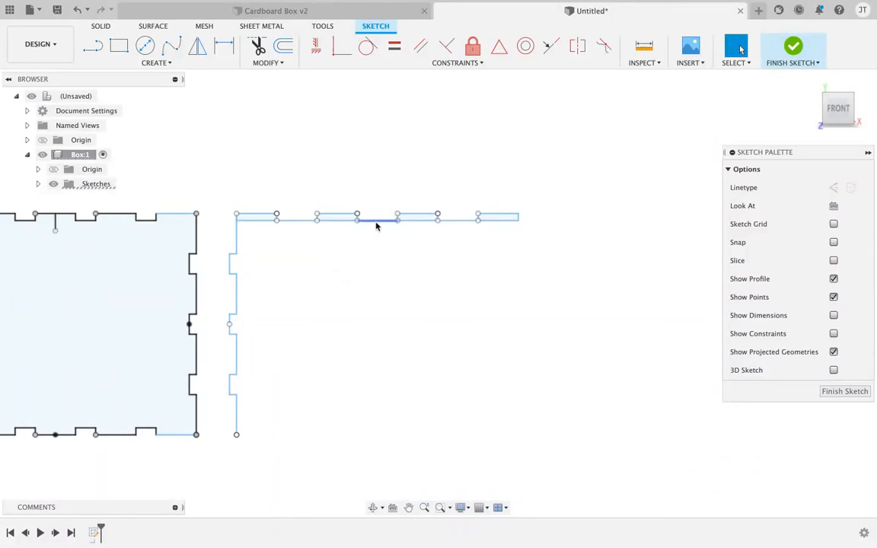
- Draw a short vertical centre line downward from the midpoint of the middle gap's lower edge
key("l")
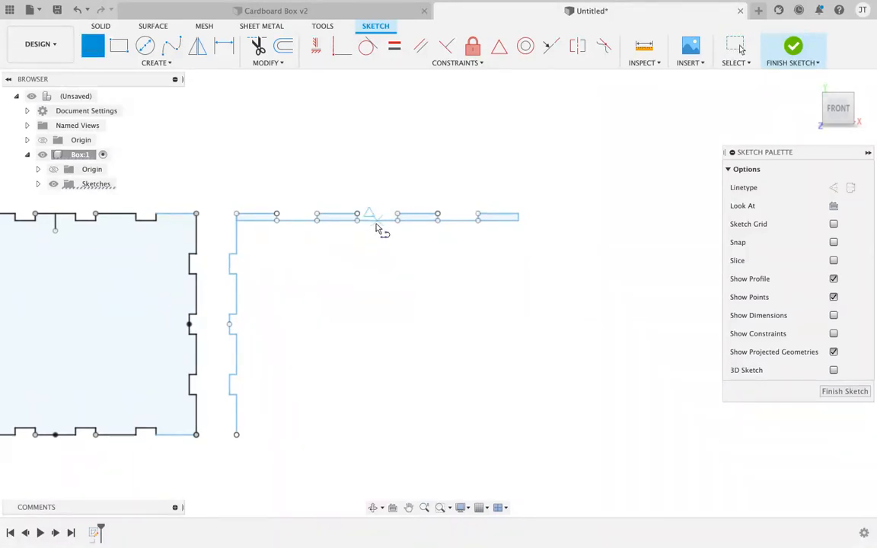
left_click(377, 222)
left_click(377, 233)
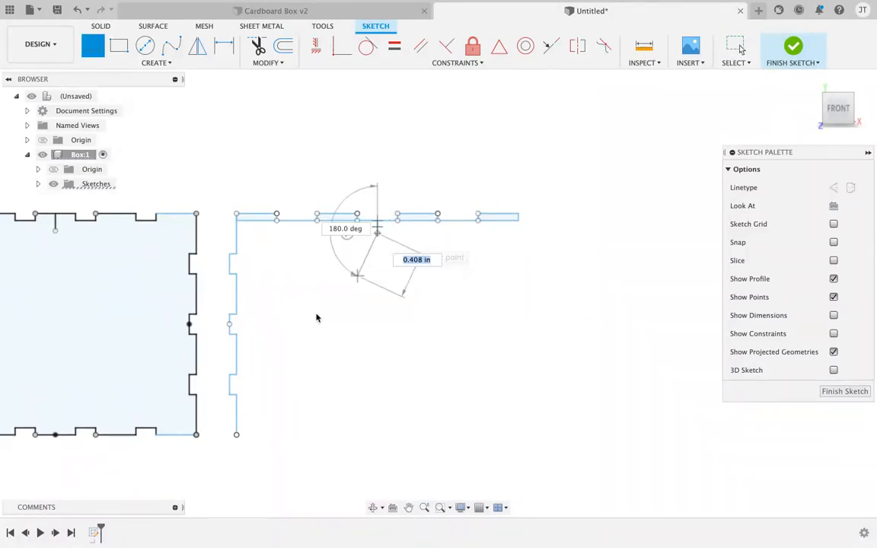
left_click(347, 236)
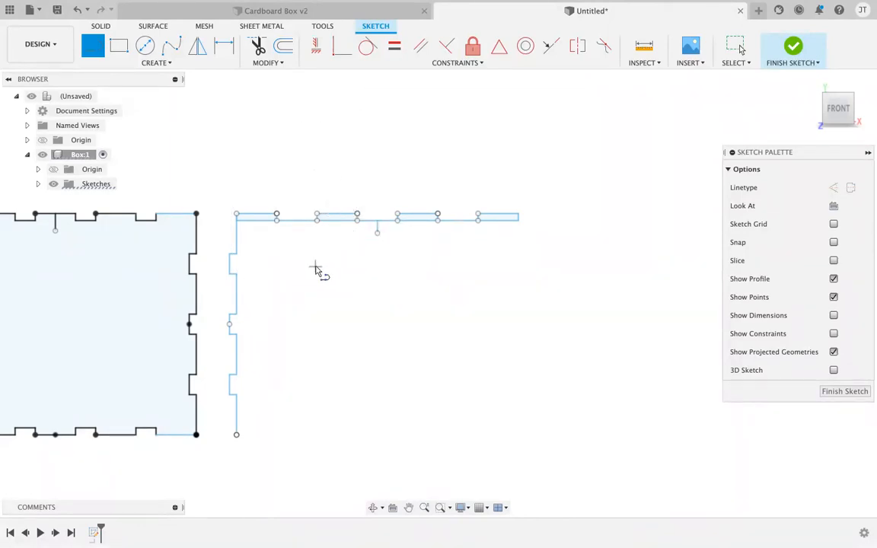
scroll(316, 270, "up", 4)
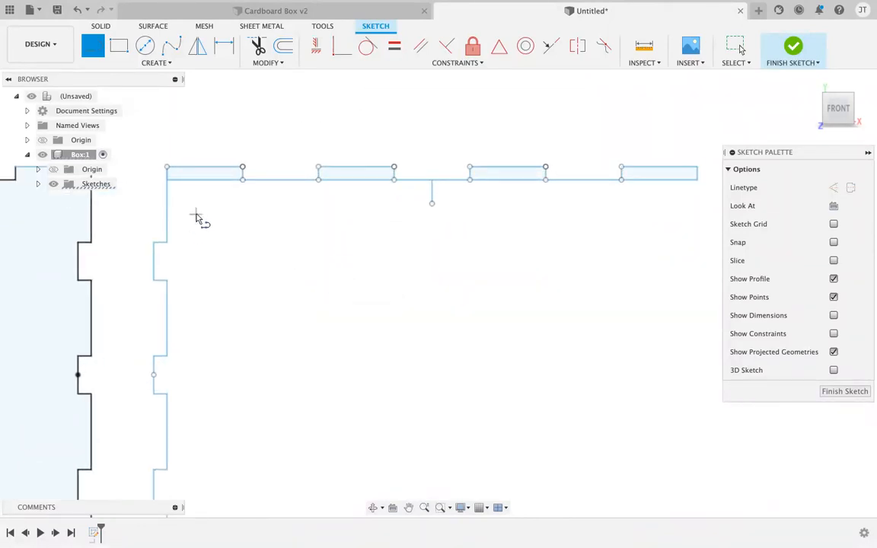
- Trim the lower edges of the four remaining rectangles and the short vertical line at the row's far end
key("t")
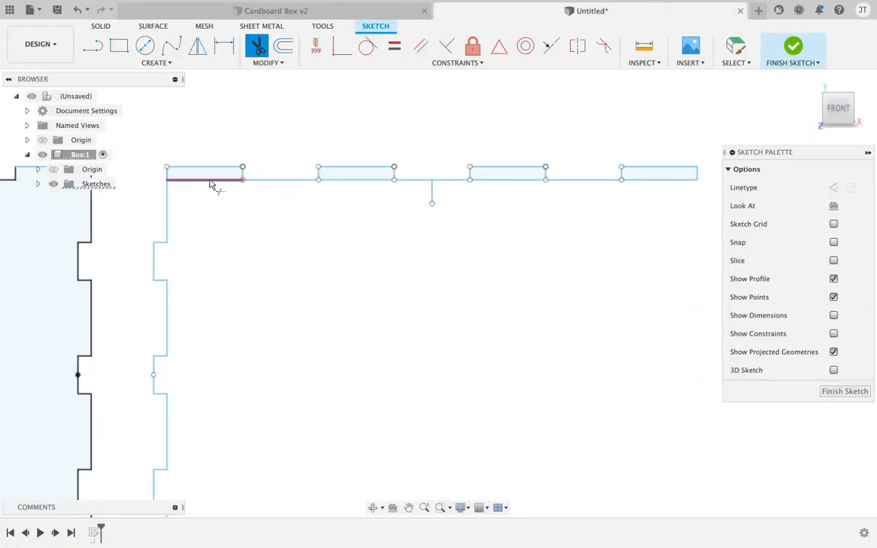
left_click(216, 189)
left_click(358, 183)
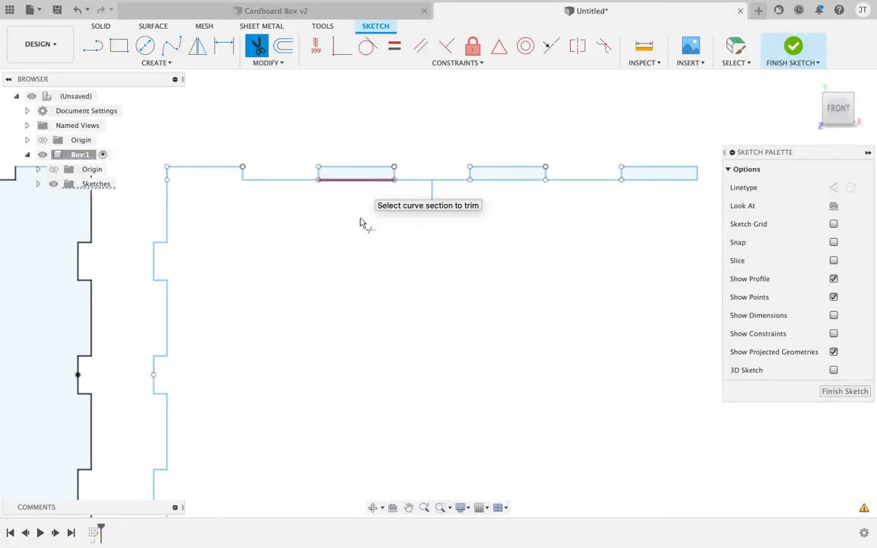
left_click(514, 181)
left_click(651, 188)
scroll(503, 359, "down", 2)
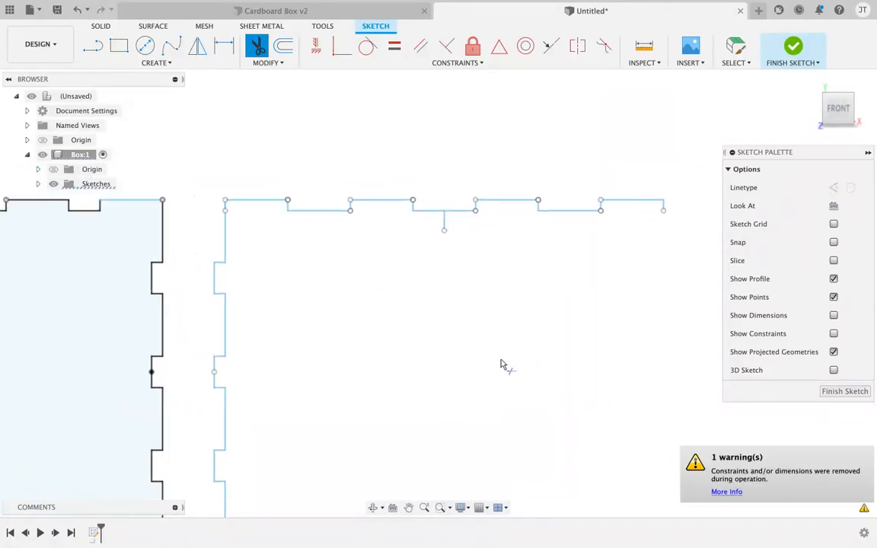
middle_click_drag(498, 362, 488, 306)
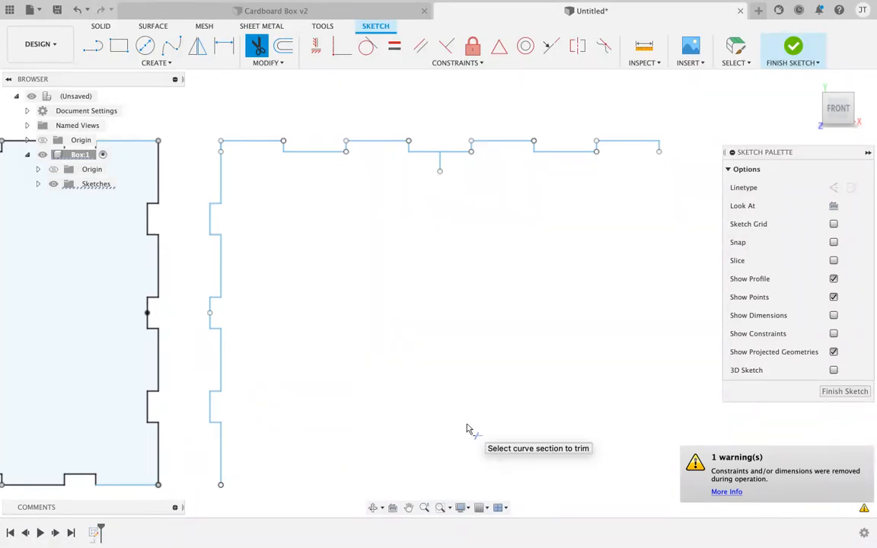
left_click(659, 147)
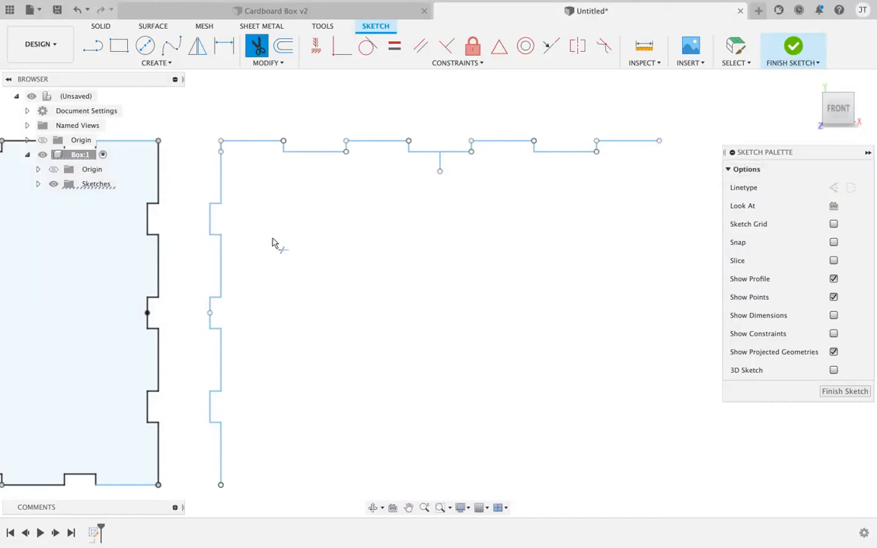
key("Escape")
- Mirror the second panel's notched vertical edge about the short vertical centre line to create its opposite side
left_click_drag(207, 136, 242, 502)
left_click(156, 62)
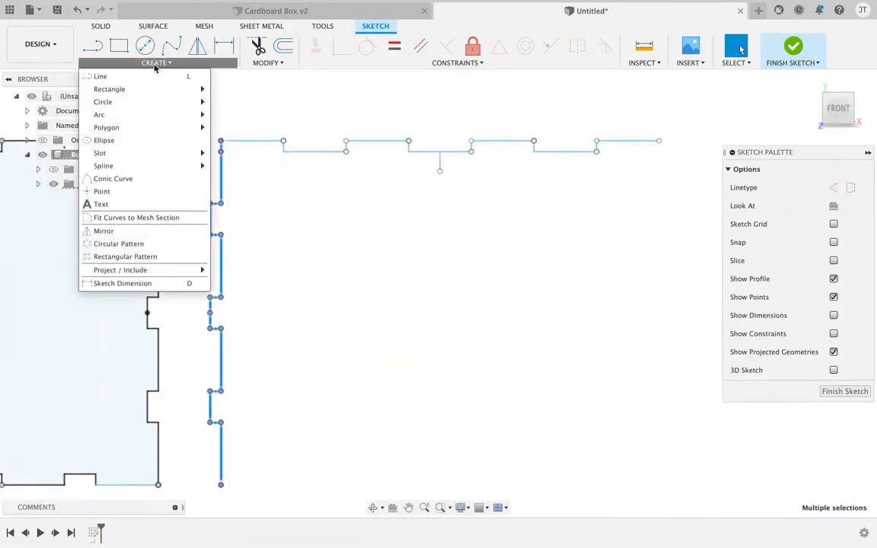
left_click(103, 230)
left_click(440, 166)
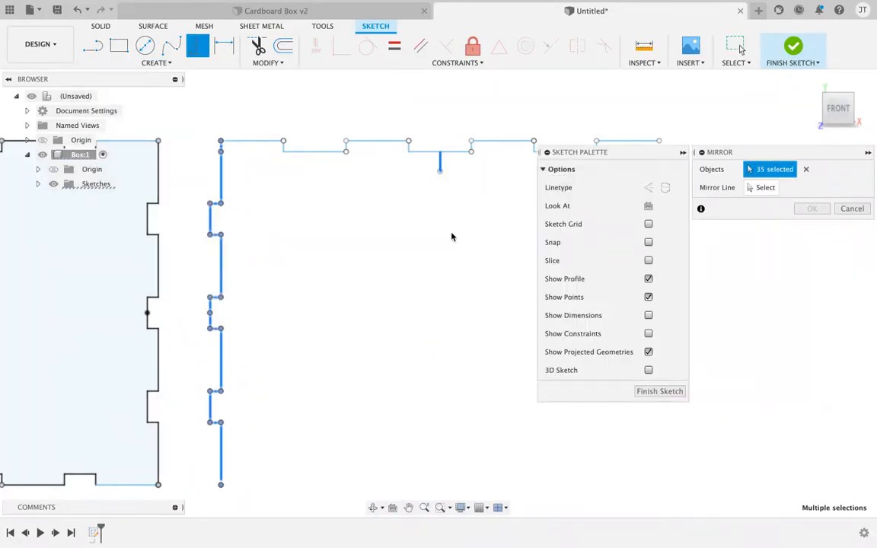
scroll(432, 325, "down", 3)
mouse_move(371, 323)
middle_mouse_down()
mouse_move(335, 313)
mouse_move(205, 309)
middle_mouse_up()
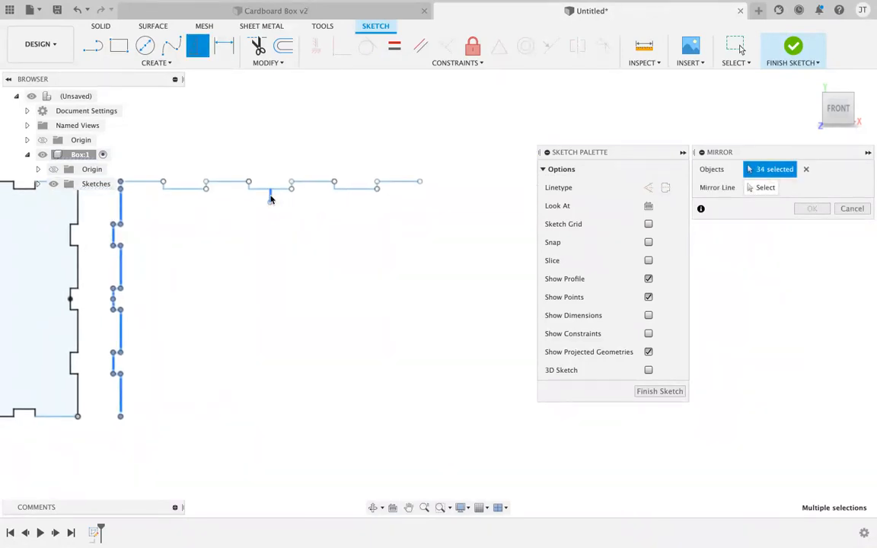
left_click(761, 187)
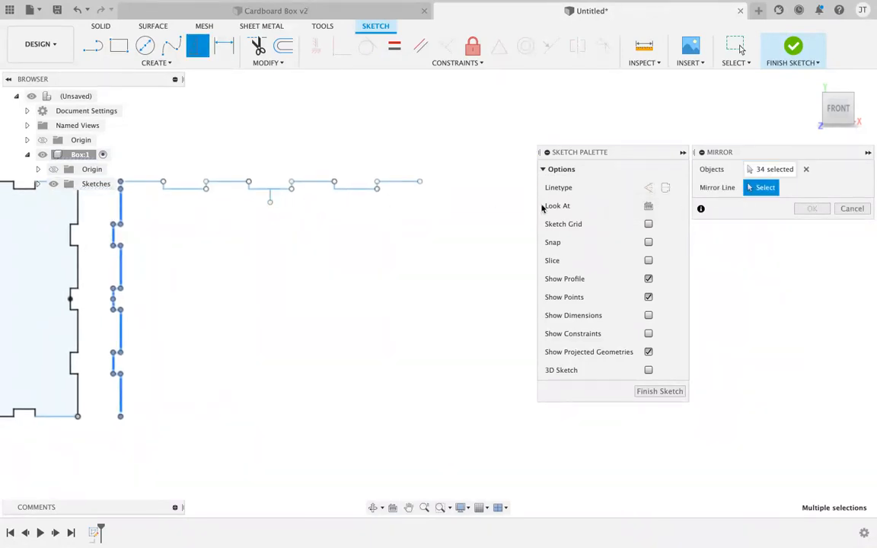
left_click(270, 197)
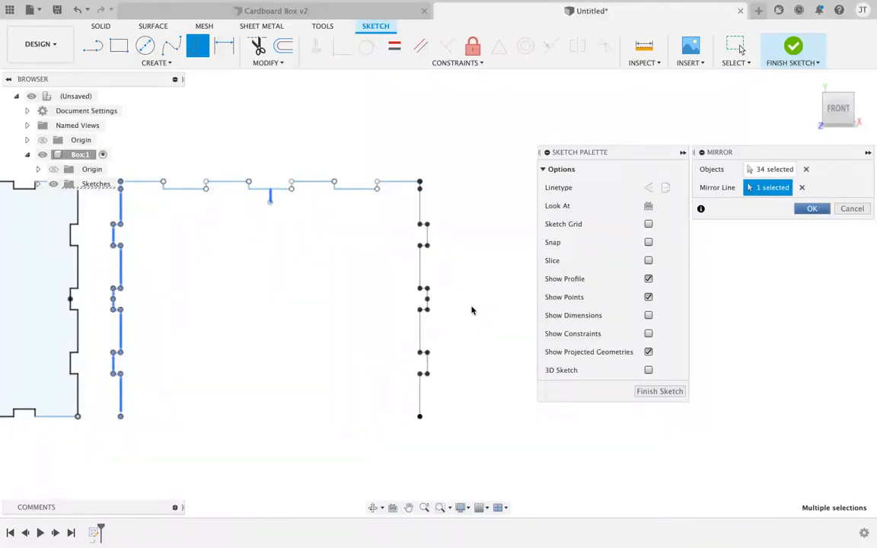
left_click(805, 210)
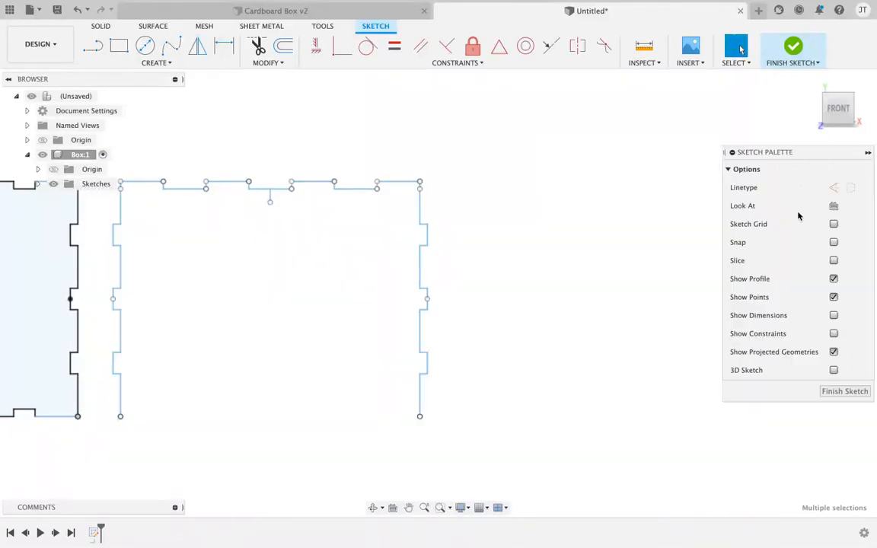
- Mirror the second panel's notched upper edge about the first panel's short horizontal centre line to create the lower edge
right_click(472, 312)
left_click(478, 275)
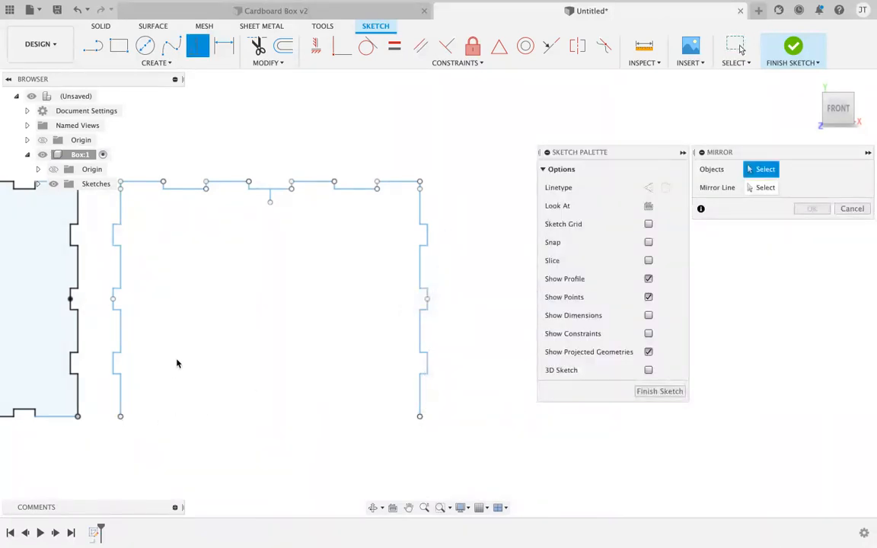
middle_click_drag(196, 248, 235, 245)
left_click_drag(146, 200, 475, 232)
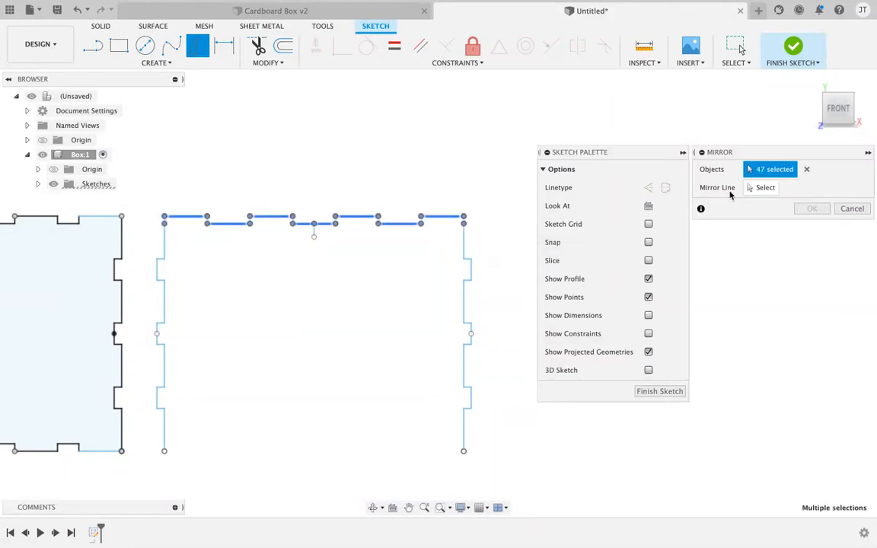
left_click(765, 189)
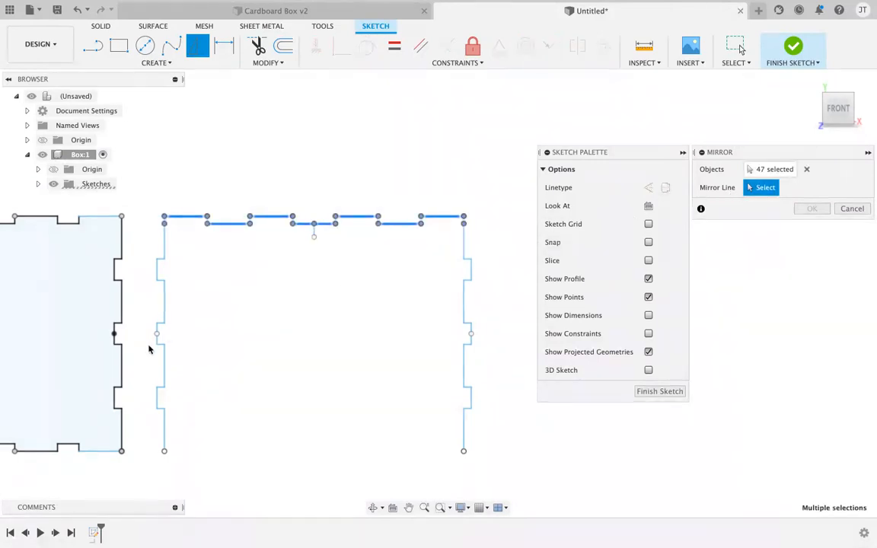
middle_click_drag(149, 349, 429, 344)
left_click(120, 333)
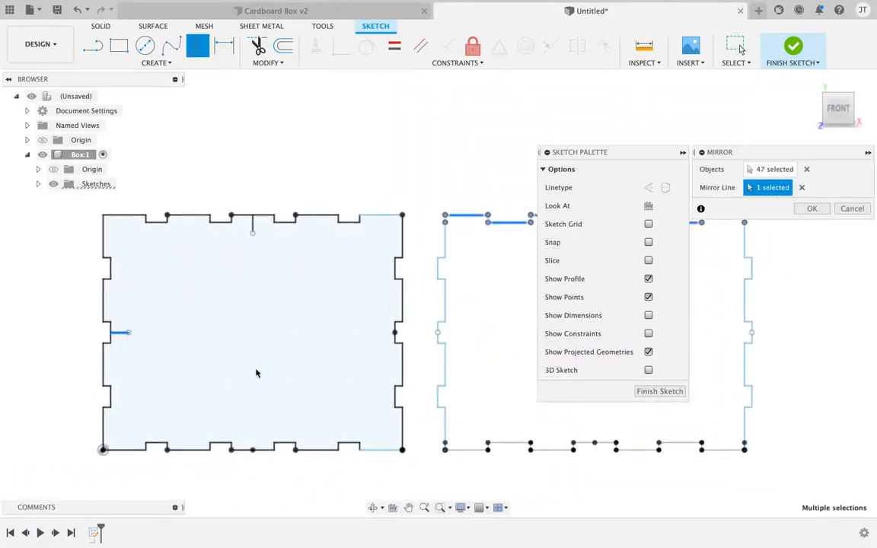
scroll(297, 376, "down", 2)
middle_click_drag(332, 391, 198, 386)
left_click(810, 207)
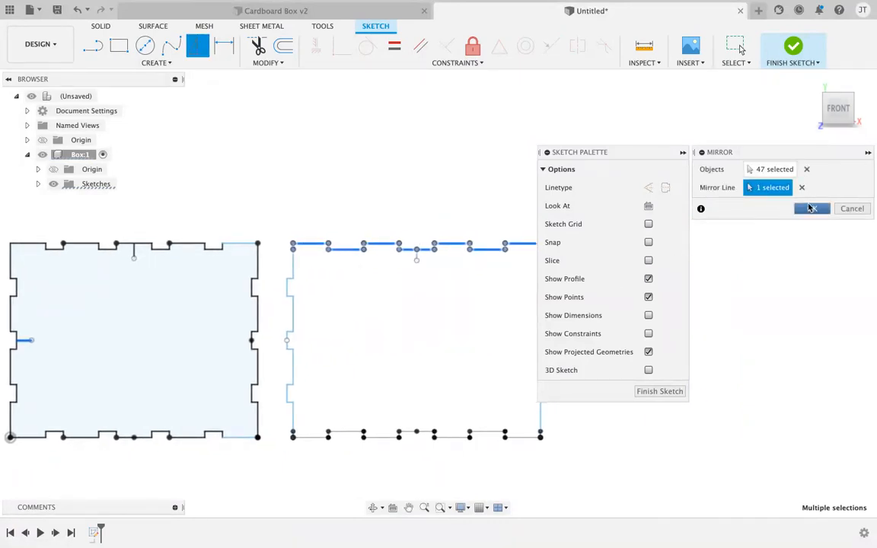